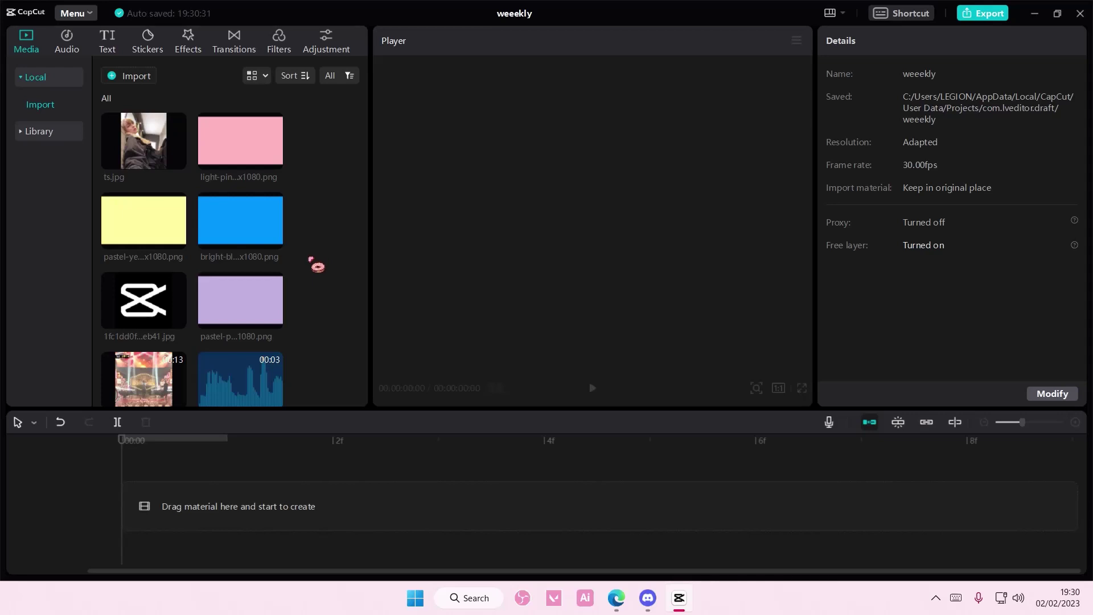
Add the logo image to the timeline and crop it to a square 1:1 ratio.
{"action": "left_click", "coordinate": [179, 319]}
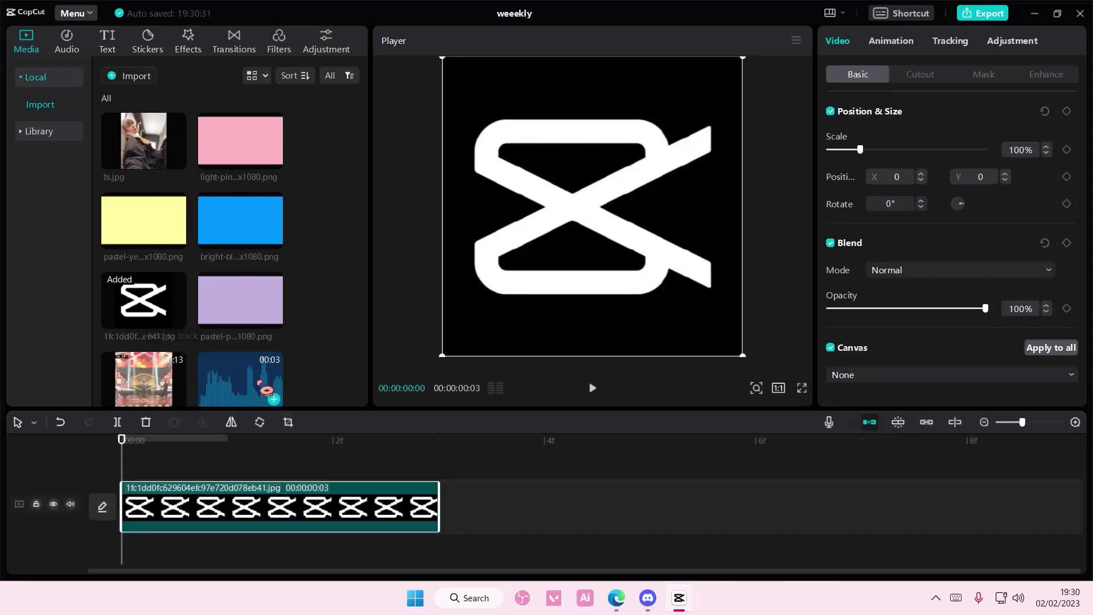
{"action": "left_click", "coordinate": [288, 422]}
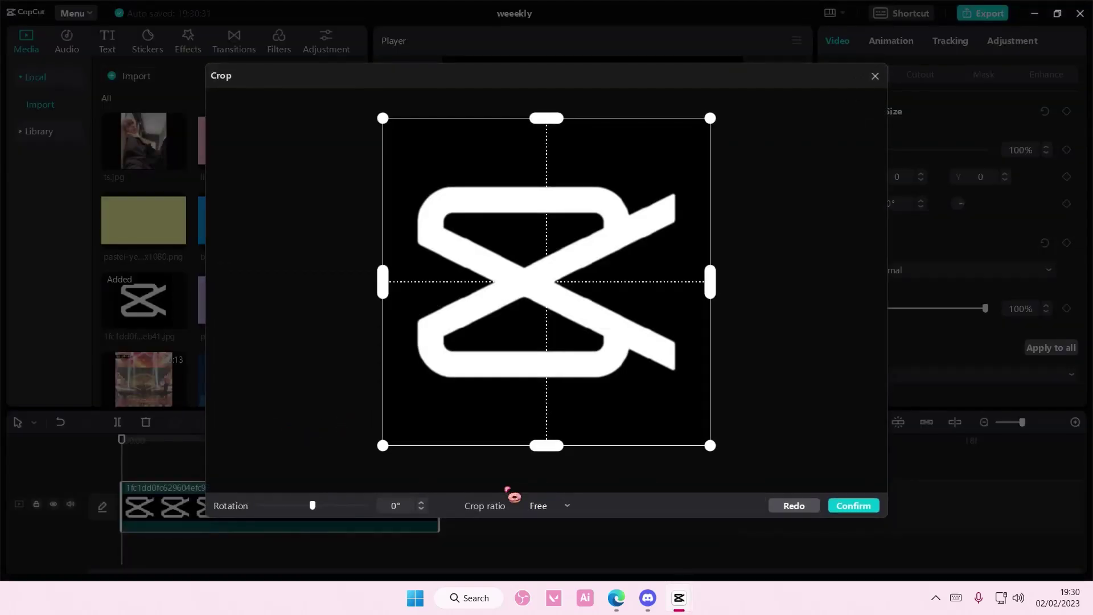
{"action": "left_click", "coordinate": [533, 506]}
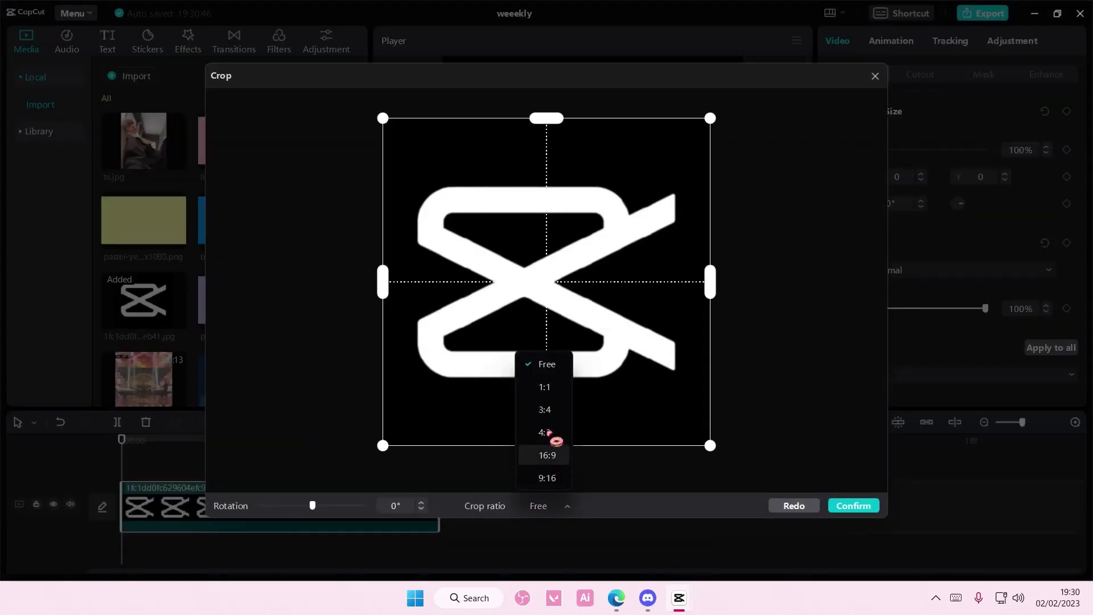
{"action": "left_click", "coordinate": [545, 392]}
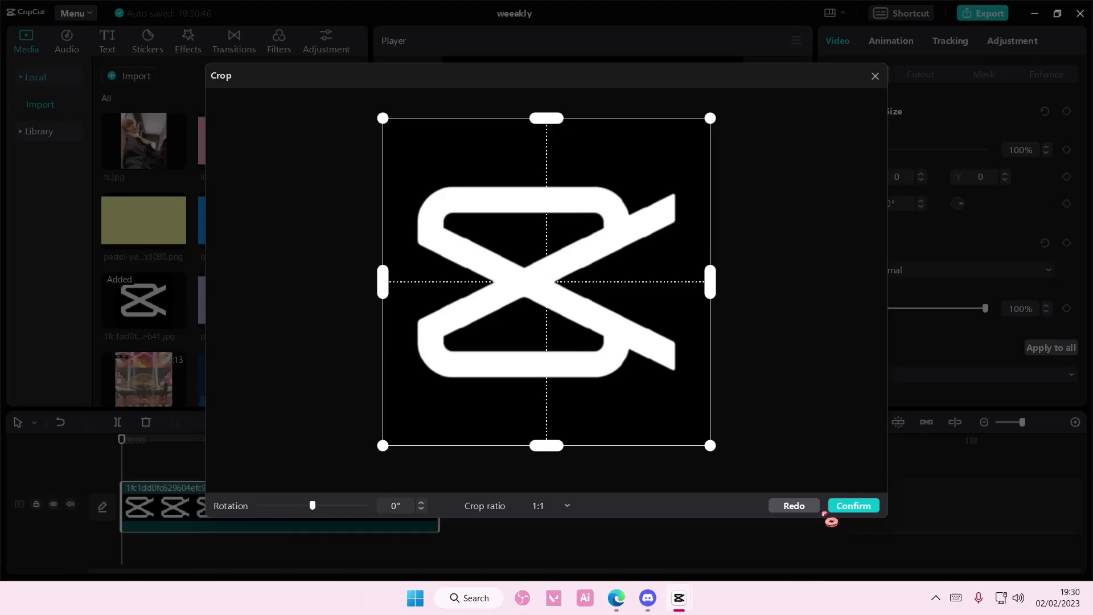
{"action": "left_click", "coordinate": [876, 77]}
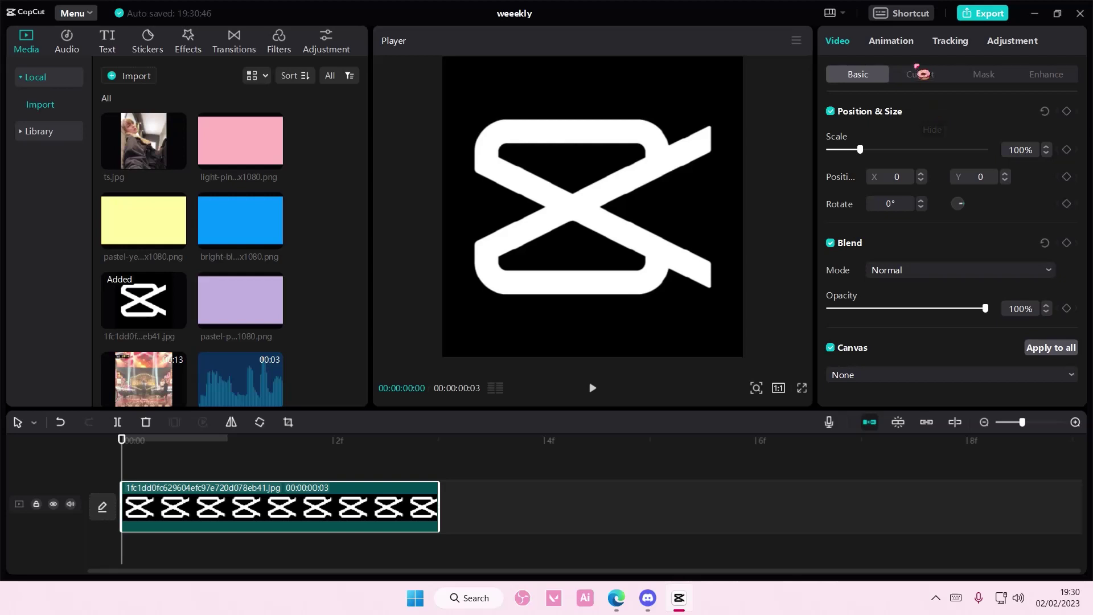
Apply the Cube 4 combo animation to the logo clip and start lengthening the clip.
{"action": "left_click", "coordinate": [905, 43]}
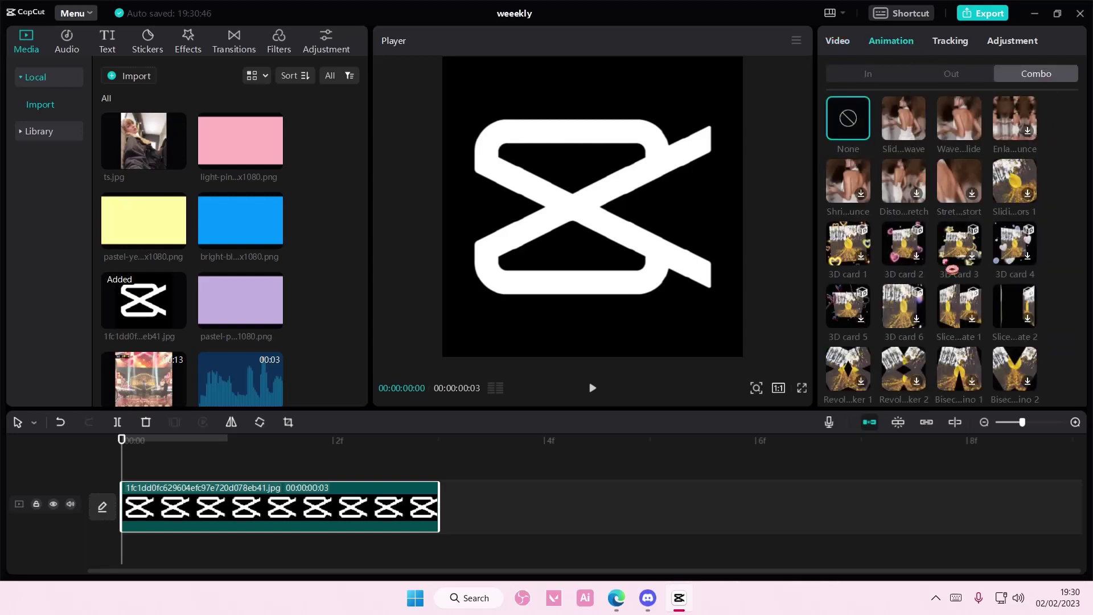
{"action": "scroll", "coordinate": [931, 248], "scroll_direction": "down", "scroll_amount": 5}
{"action": "scroll", "coordinate": [931, 247], "scroll_direction": "down", "scroll_amount": 5}
{"action": "scroll", "coordinate": [931, 248], "scroll_direction": "down", "scroll_amount": 3}
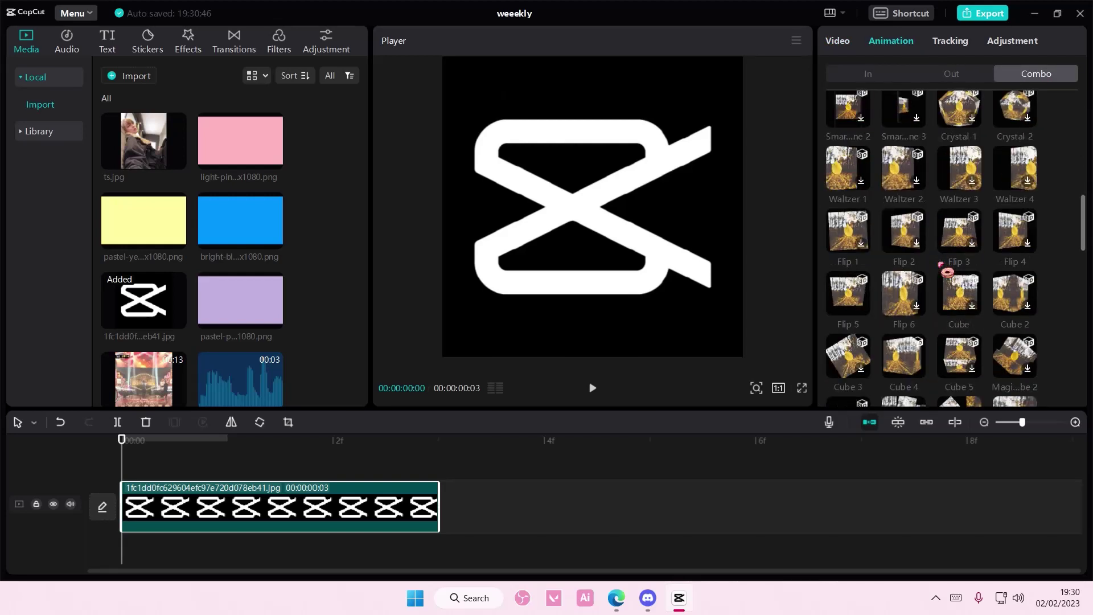
{"action": "left_click", "coordinate": [903, 363]}
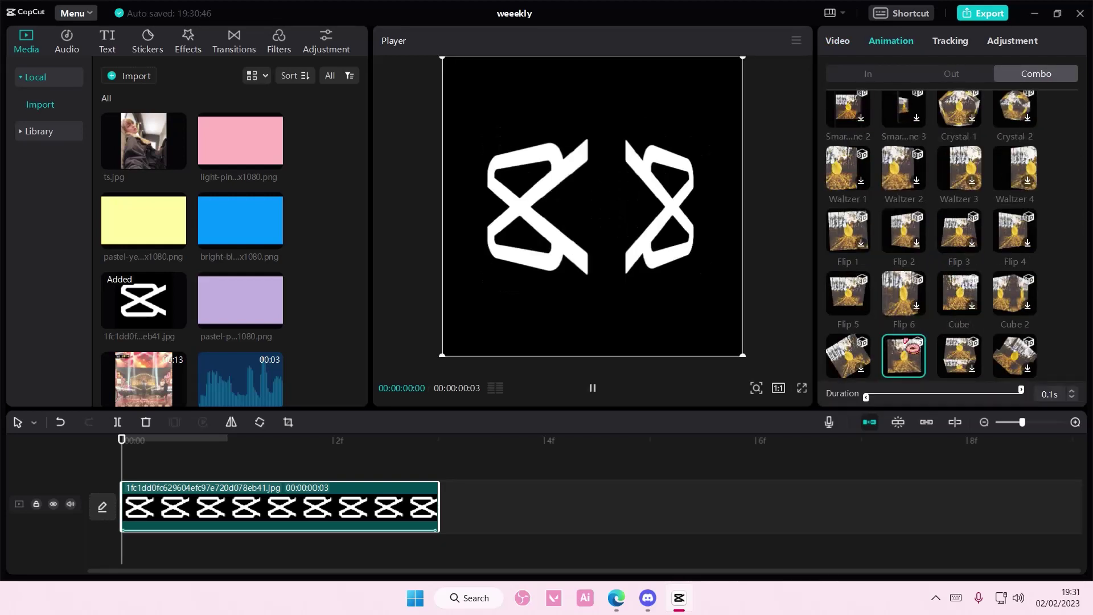
{"action": "left_click", "coordinate": [984, 421]}
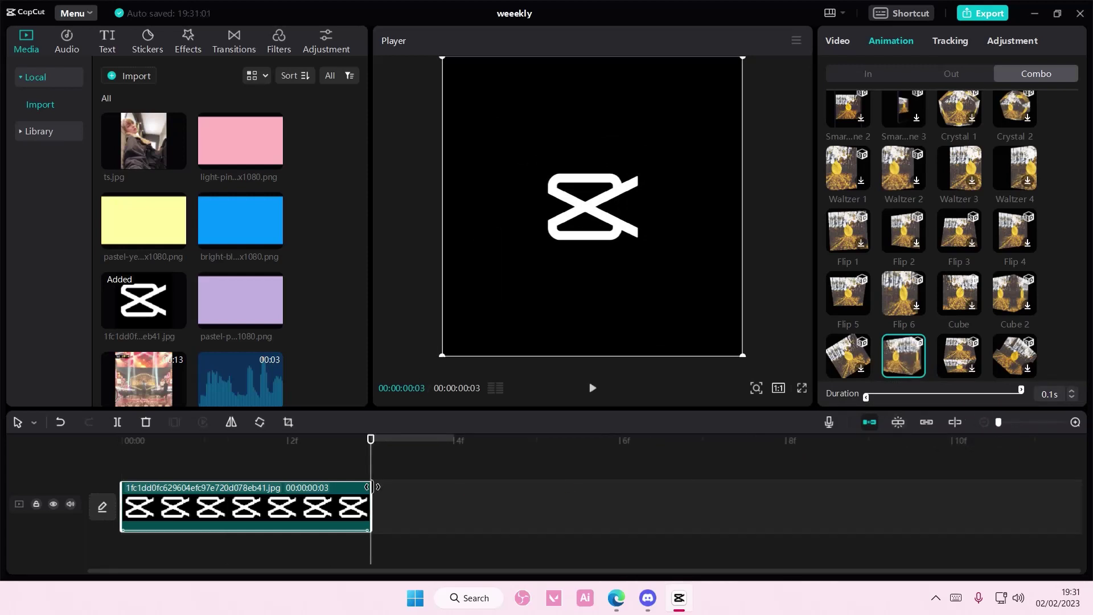
{"action": "left_click_drag", "start_coordinate": [371, 493], "coordinate": [1036, 500]}
Extend the logo clip to about ten seconds and stretch the animation to 10.0s.
{"action": "left_click", "coordinate": [987, 438]}
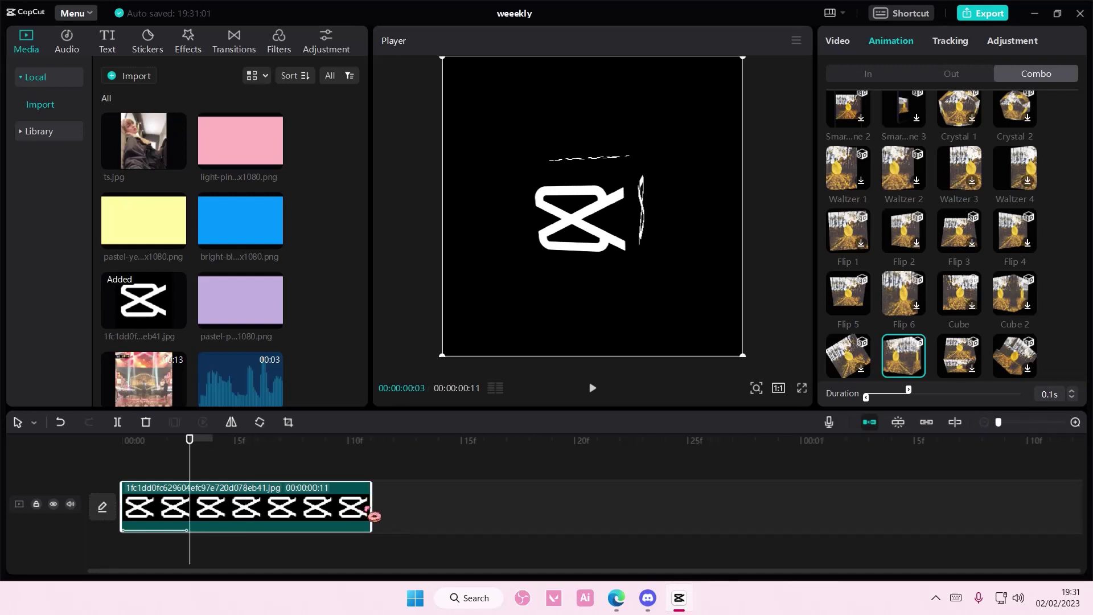
{"action": "left_click_drag", "start_coordinate": [372, 512], "coordinate": [1051, 503]}
{"action": "left_click", "coordinate": [986, 424]}
{"action": "left_click", "coordinate": [987, 424]}
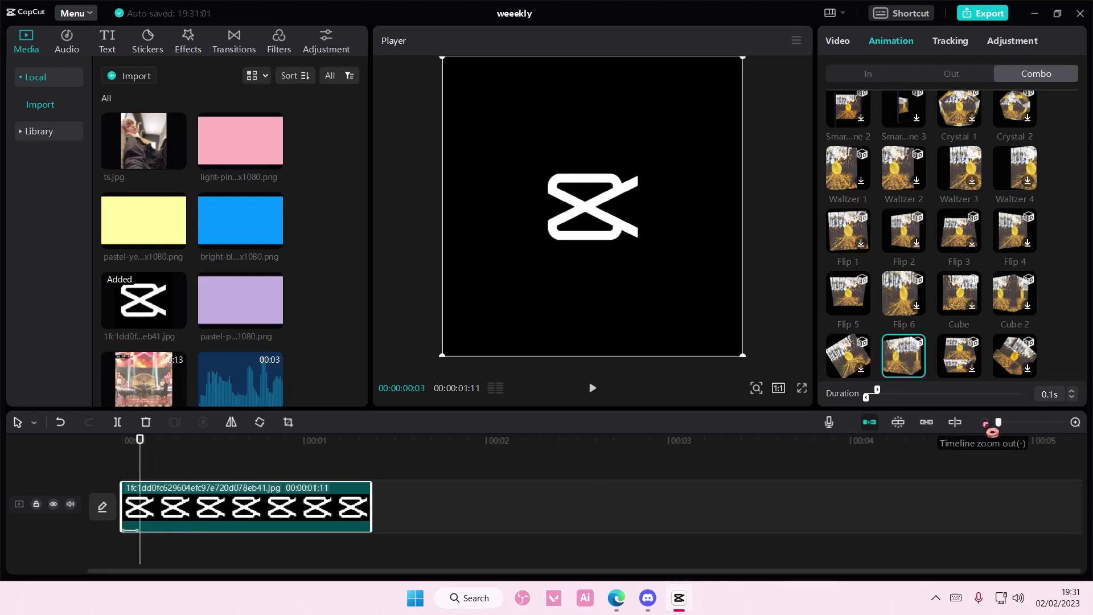
{"action": "left_click_drag", "start_coordinate": [373, 511], "coordinate": [827, 505]}
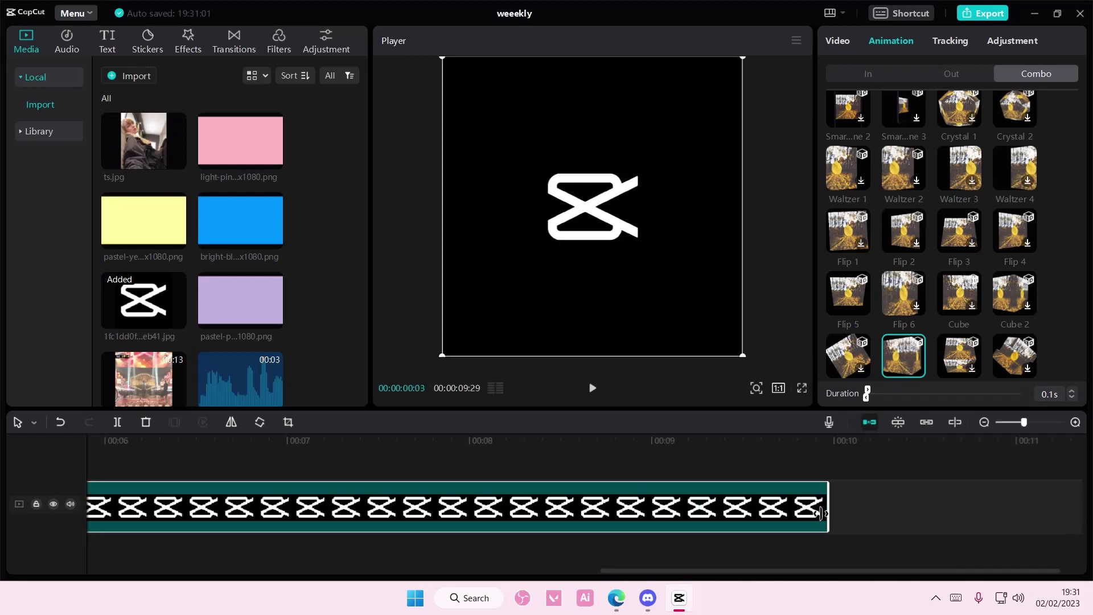
{"action": "left_click_drag", "start_coordinate": [958, 401], "coordinate": [1067, 411]}
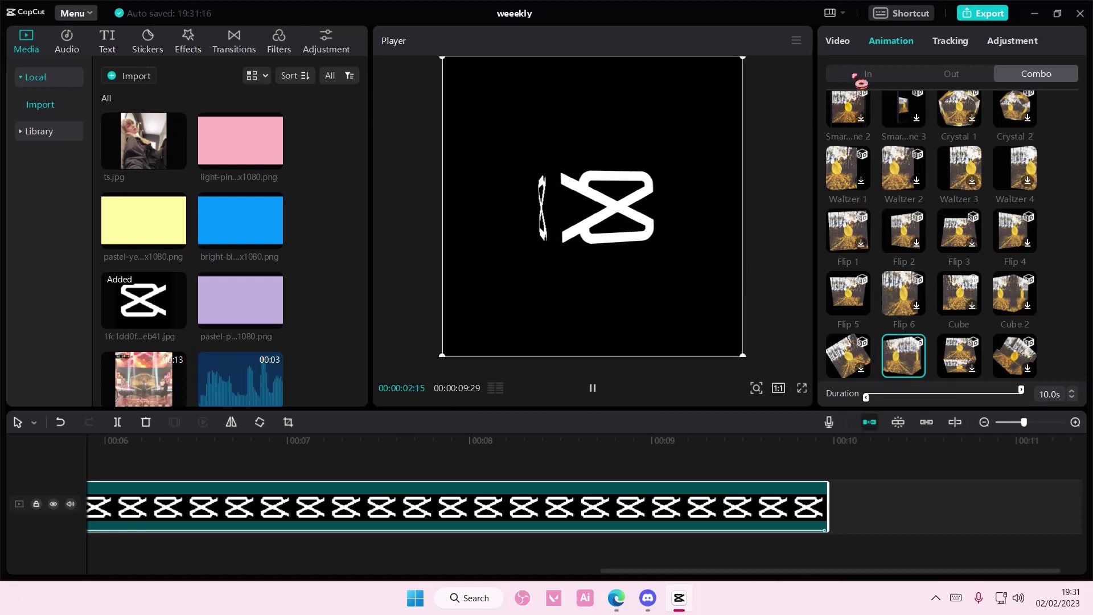
Set the logo clip's canvas to a Style background, trying the snowy image first.
{"action": "left_click", "coordinate": [850, 51]}
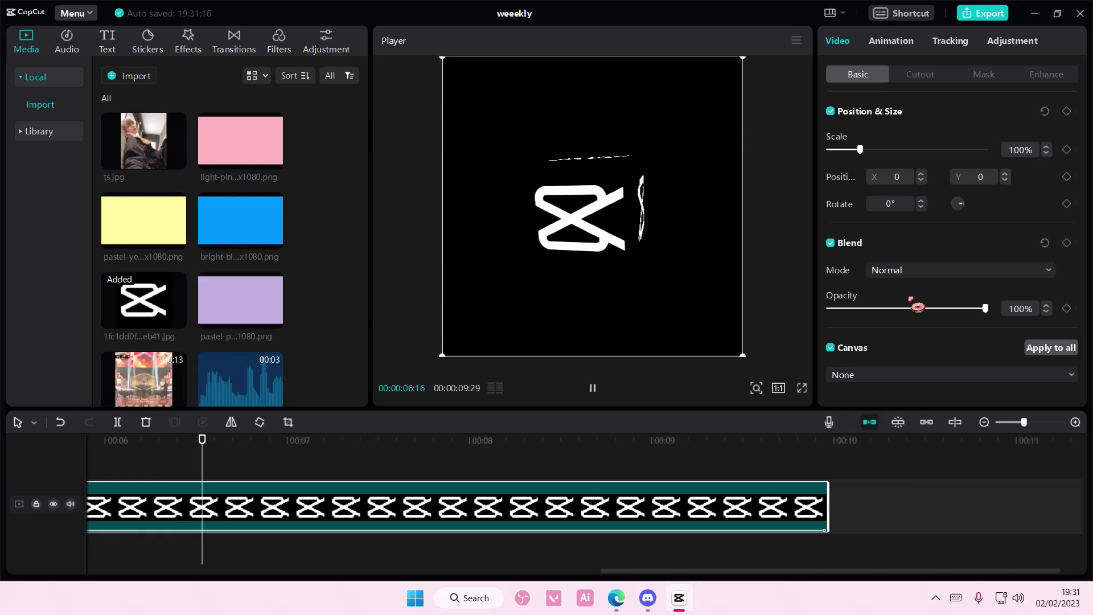
{"action": "left_click", "coordinate": [859, 377]}
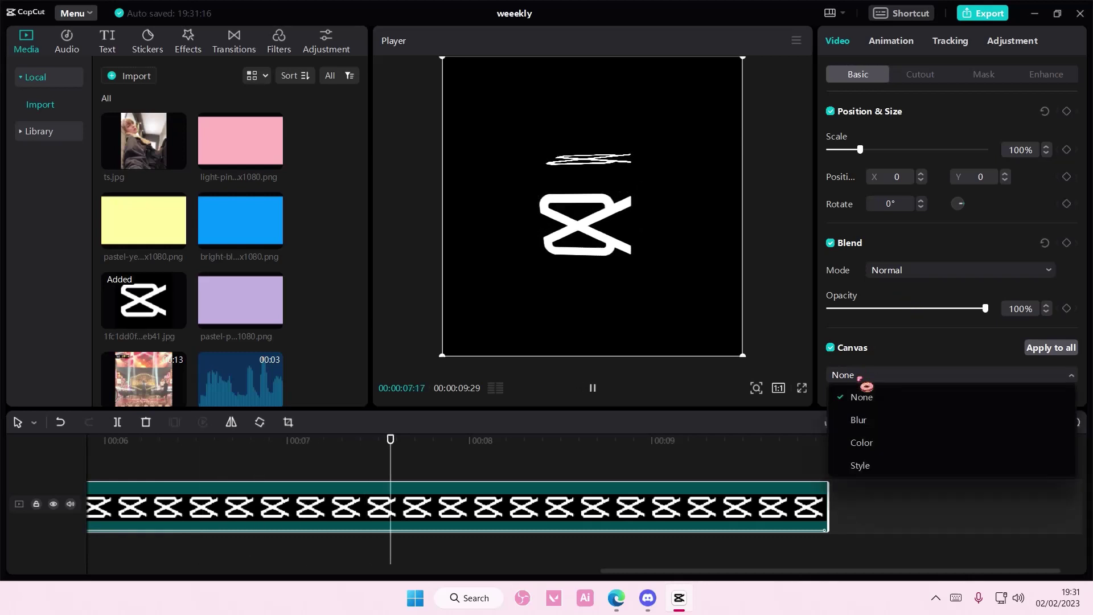
{"action": "left_click", "coordinate": [861, 466]}
{"action": "scroll", "coordinate": [863, 341], "scroll_direction": "down", "scroll_amount": 5}
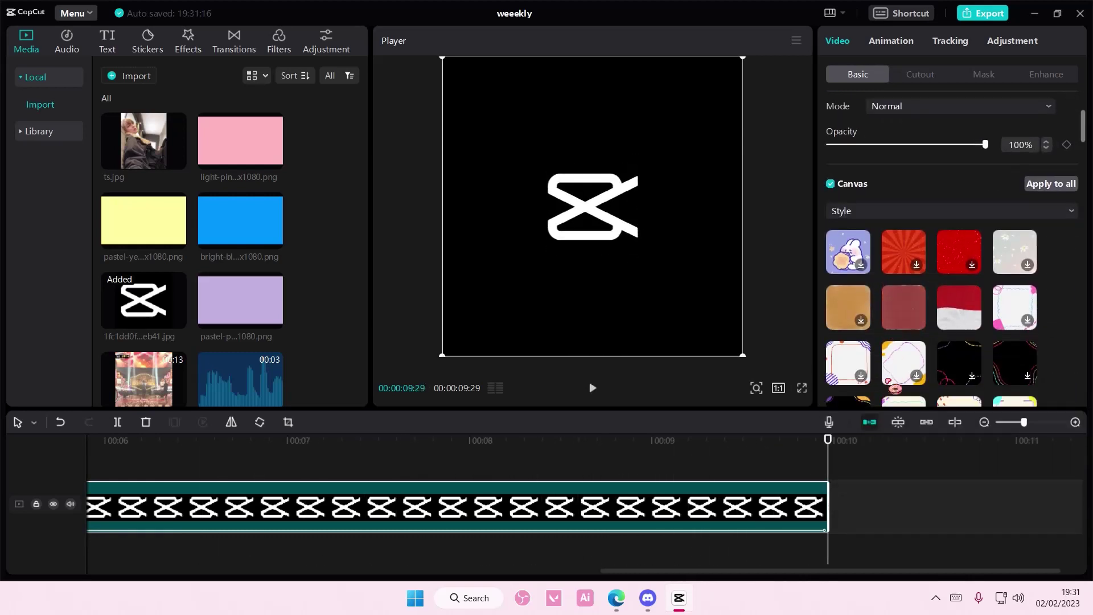
{"action": "scroll", "coordinate": [863, 256], "scroll_direction": "down", "scroll_amount": 5}
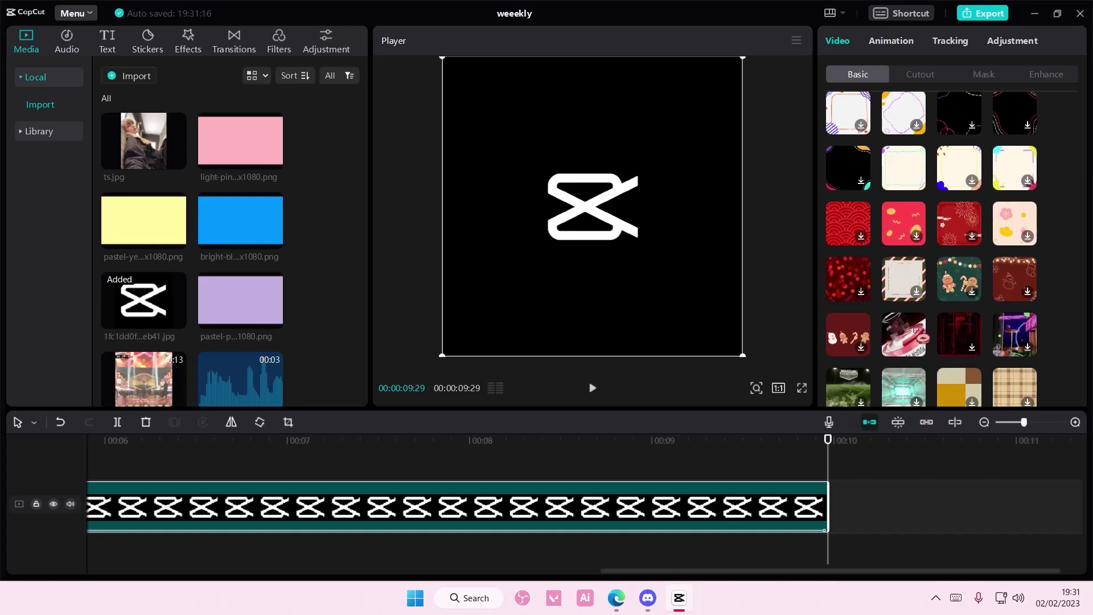
{"action": "scroll", "coordinate": [921, 337], "scroll_direction": "down", "scroll_amount": 3}
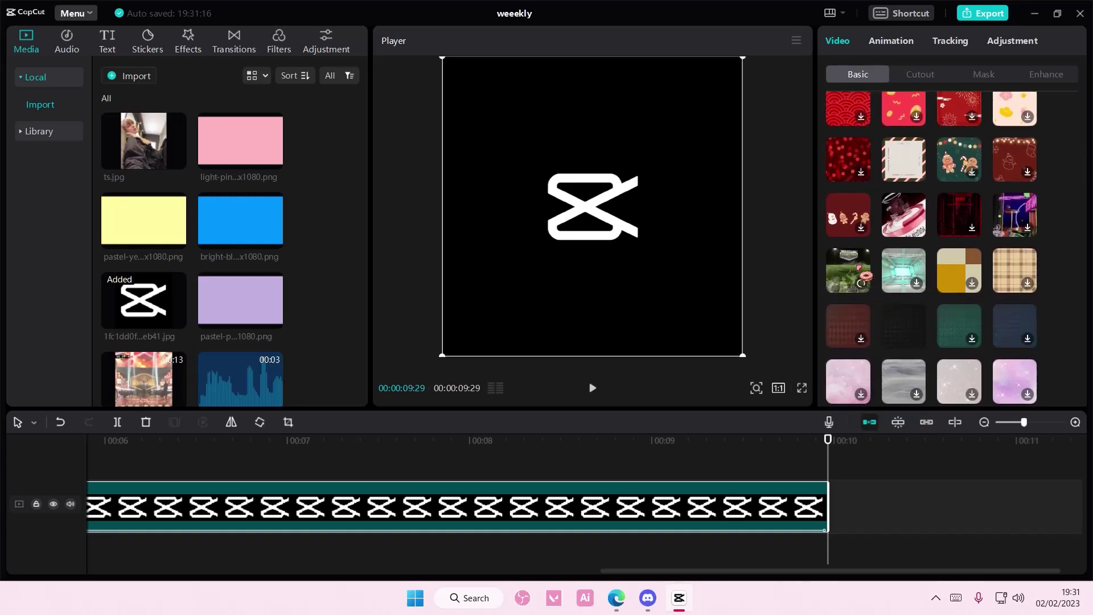
{"action": "scroll", "coordinate": [888, 308], "scroll_direction": "down", "scroll_amount": 2}
{"action": "left_click", "coordinate": [920, 344]}
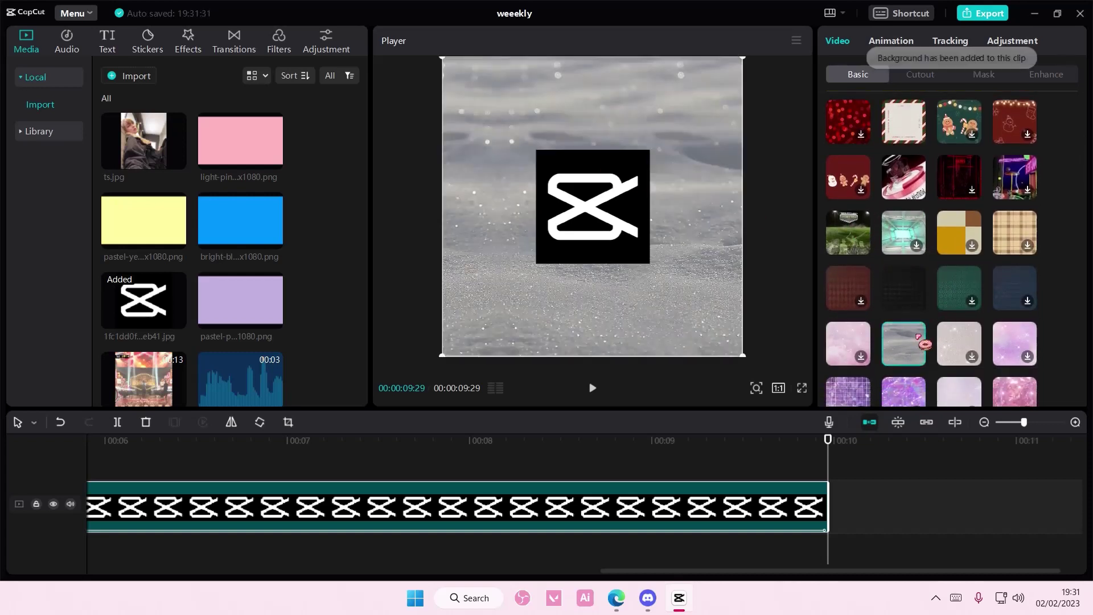
{"action": "scroll", "coordinate": [921, 341], "scroll_direction": "down", "scroll_amount": 1}
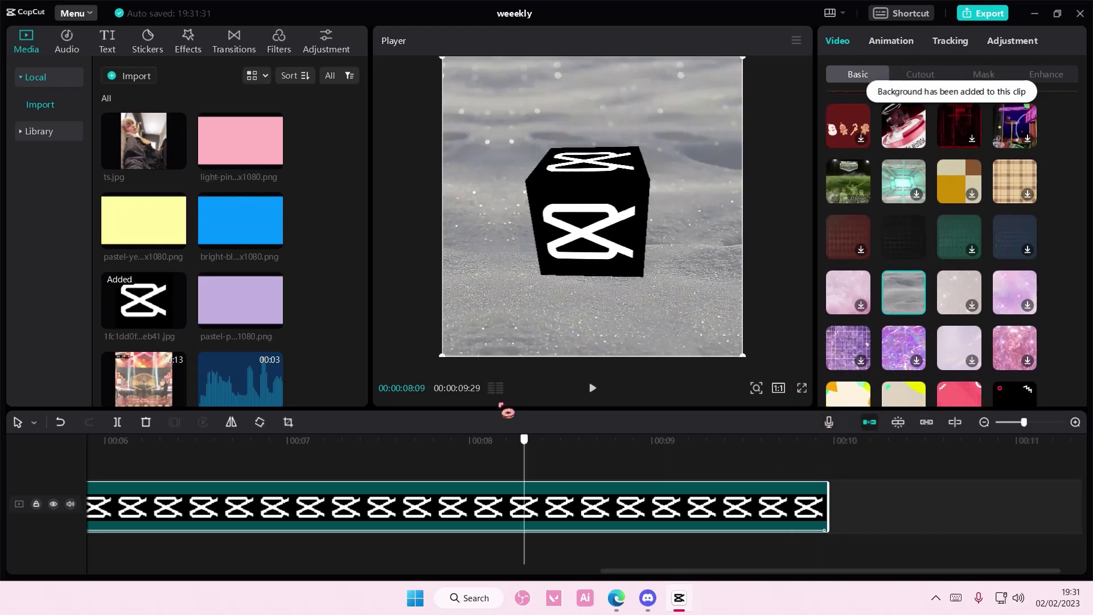
Switch the canvas background to the dark red image and preview the rotating cube.
{"action": "left_click_drag", "start_coordinate": [828, 459], "coordinate": [54, 365]}
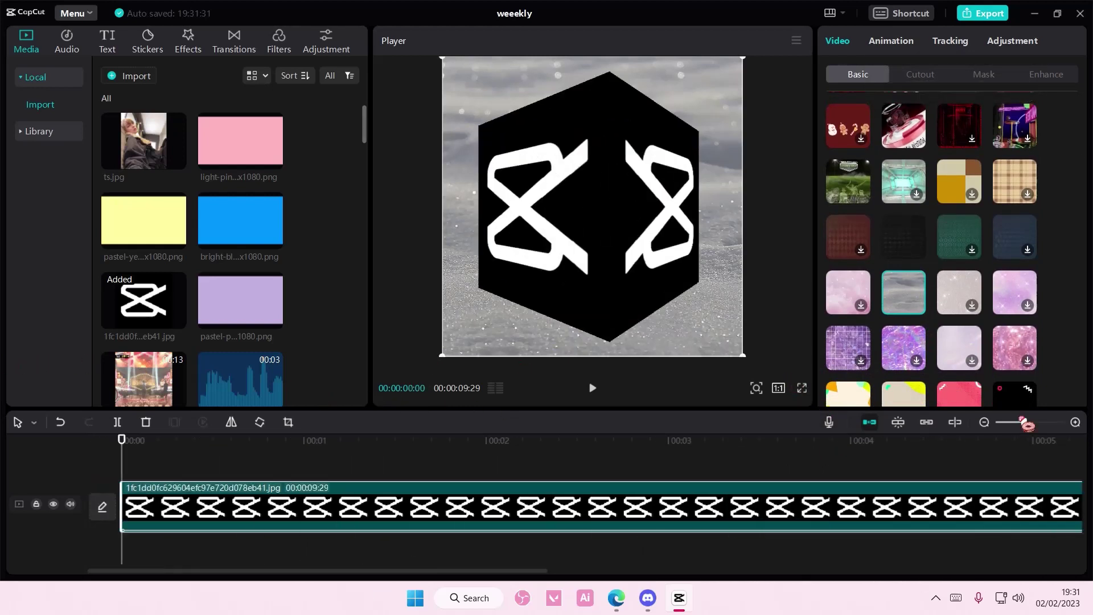
{"action": "left_click", "coordinate": [997, 427]}
{"action": "left_click", "coordinate": [998, 427]}
{"action": "scroll", "coordinate": [988, 359], "scroll_direction": "down", "scroll_amount": 2}
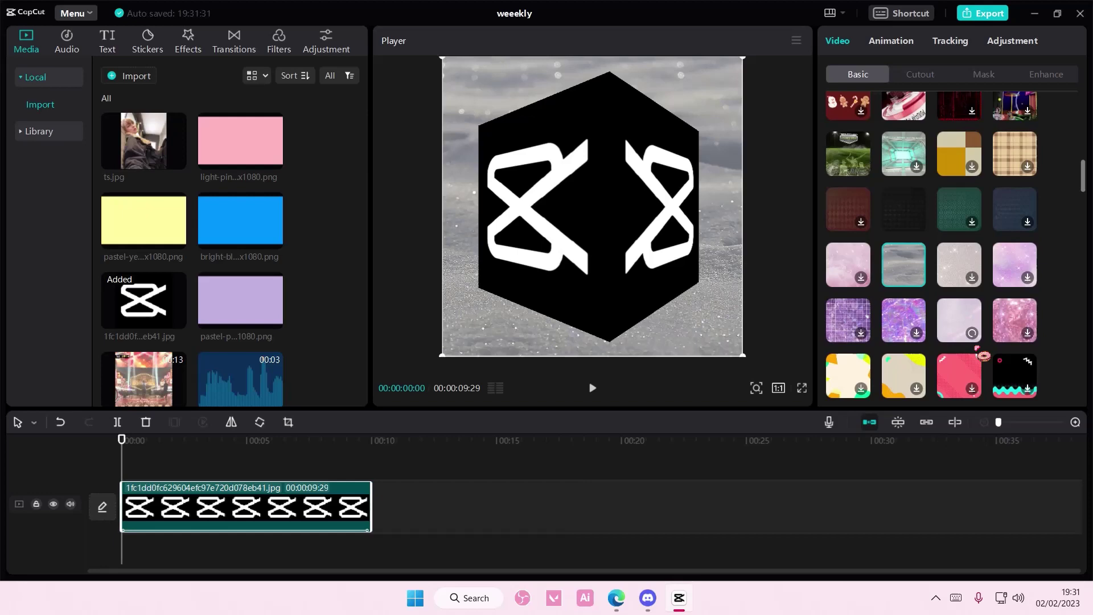
{"action": "scroll", "coordinate": [982, 352], "scroll_direction": "down", "scroll_amount": 1}
{"action": "scroll", "coordinate": [940, 342], "scroll_direction": "down", "scroll_amount": 1}
{"action": "scroll", "coordinate": [870, 356], "scroll_direction": "down", "scroll_amount": 5}
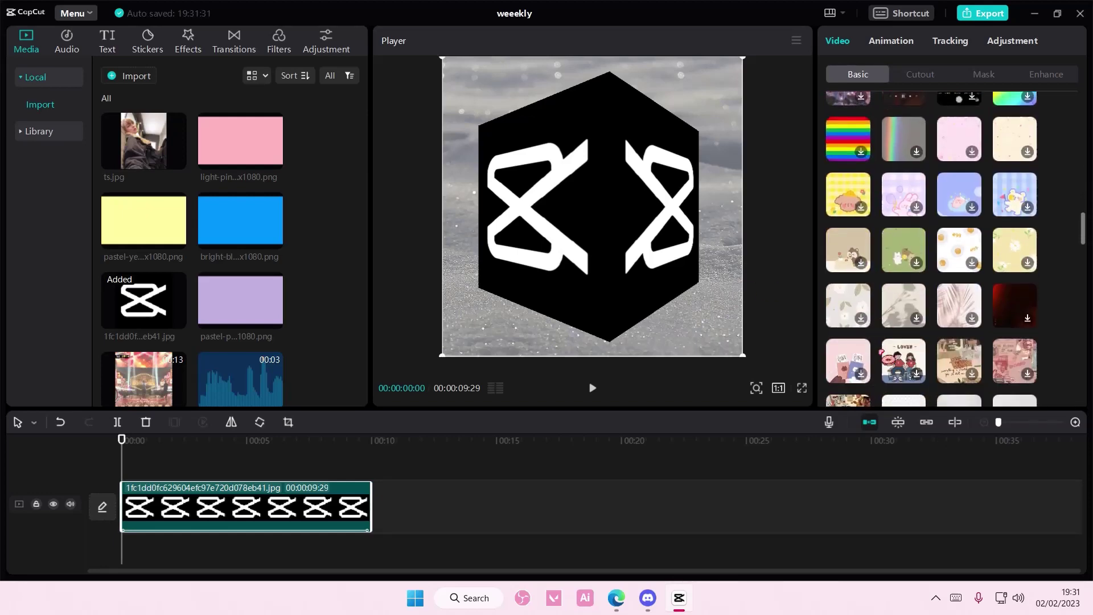
{"action": "scroll", "coordinate": [905, 346], "scroll_direction": "down", "scroll_amount": 3}
{"action": "scroll", "coordinate": [948, 334], "scroll_direction": "down", "scroll_amount": 3}
{"action": "scroll", "coordinate": [990, 322], "scroll_direction": "down", "scroll_amount": 3}
{"action": "scroll", "coordinate": [991, 316], "scroll_direction": "up", "scroll_amount": 5}
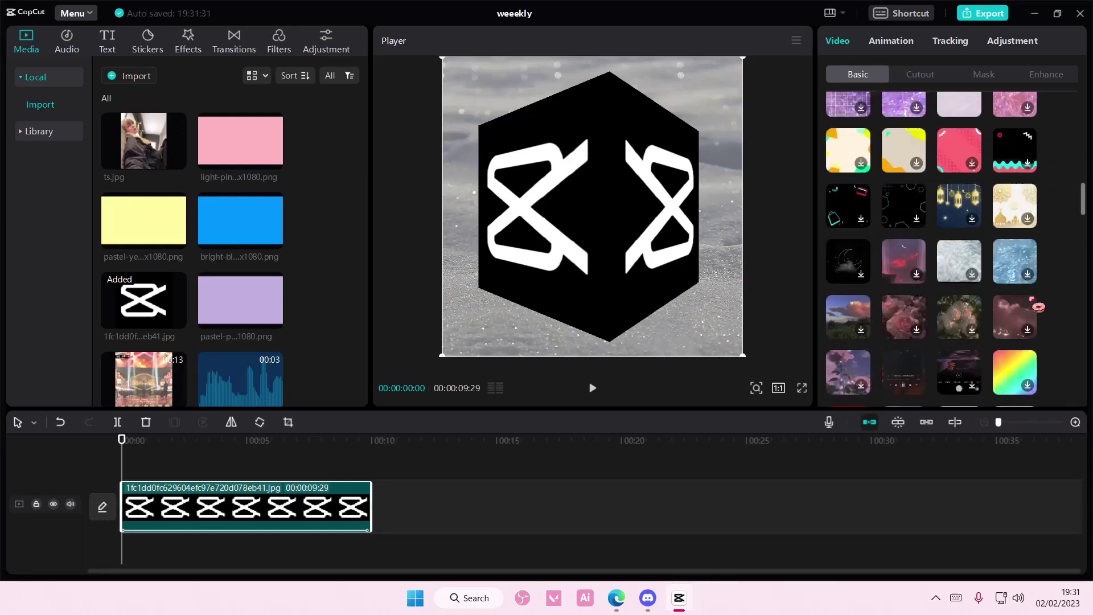
{"action": "scroll", "coordinate": [999, 291], "scroll_direction": "down", "scroll_amount": 3}
{"action": "left_click", "coordinate": [1014, 252]}
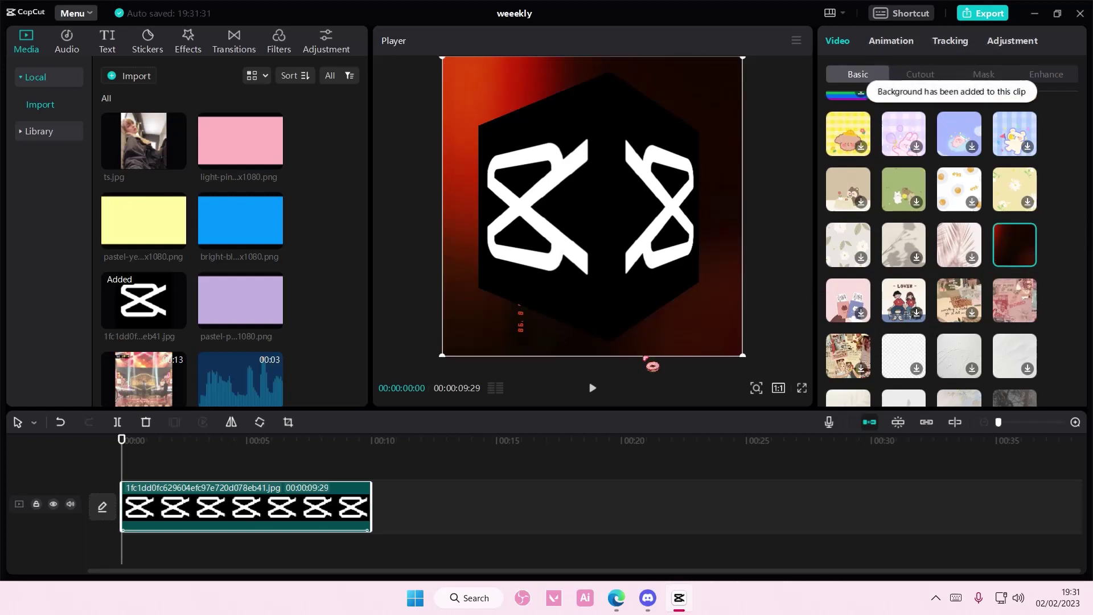
{"action": "mouse_move", "coordinate": [135, 456]}
{"action": "left_mouse_down"}
{"action": "mouse_move", "coordinate": [124, 466]}
{"action": "mouse_move", "coordinate": [391, 493]}
{"action": "mouse_move", "coordinate": [36, 450]}
{"action": "left_mouse_up"}
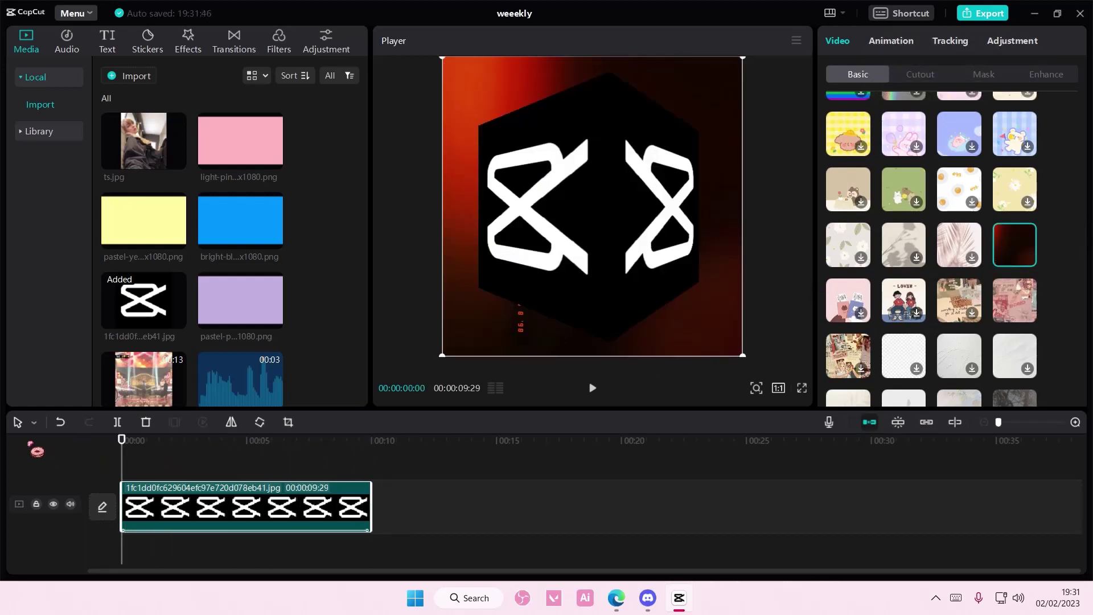
Try the Gleam effect on the logo, then delete it.
{"action": "left_click", "coordinate": [195, 43]}
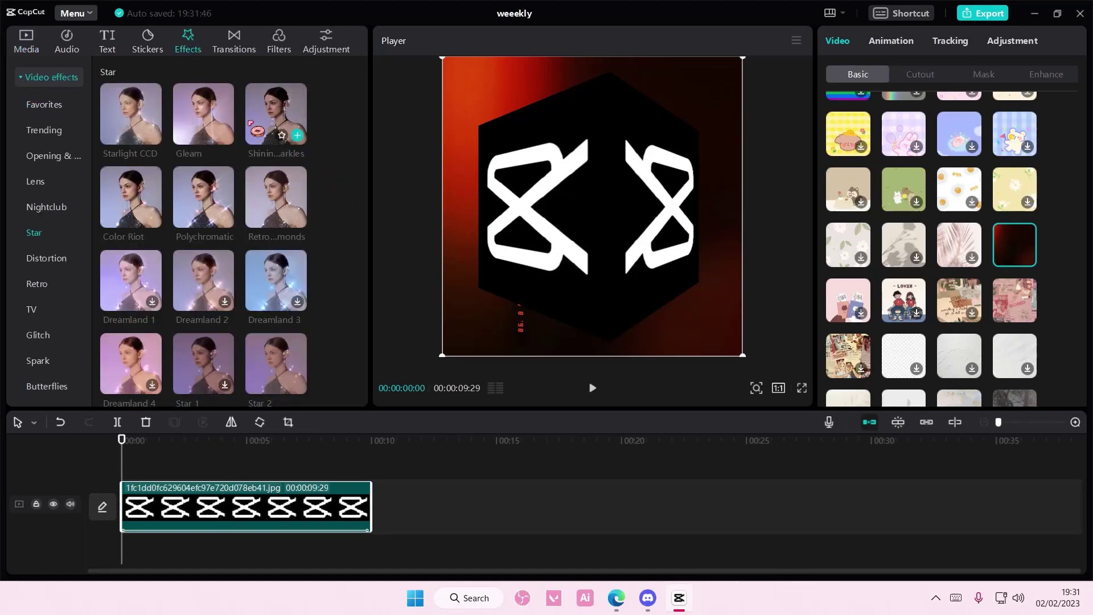
{"action": "left_click", "coordinate": [226, 137]}
{"action": "key", "text": "Delete"}
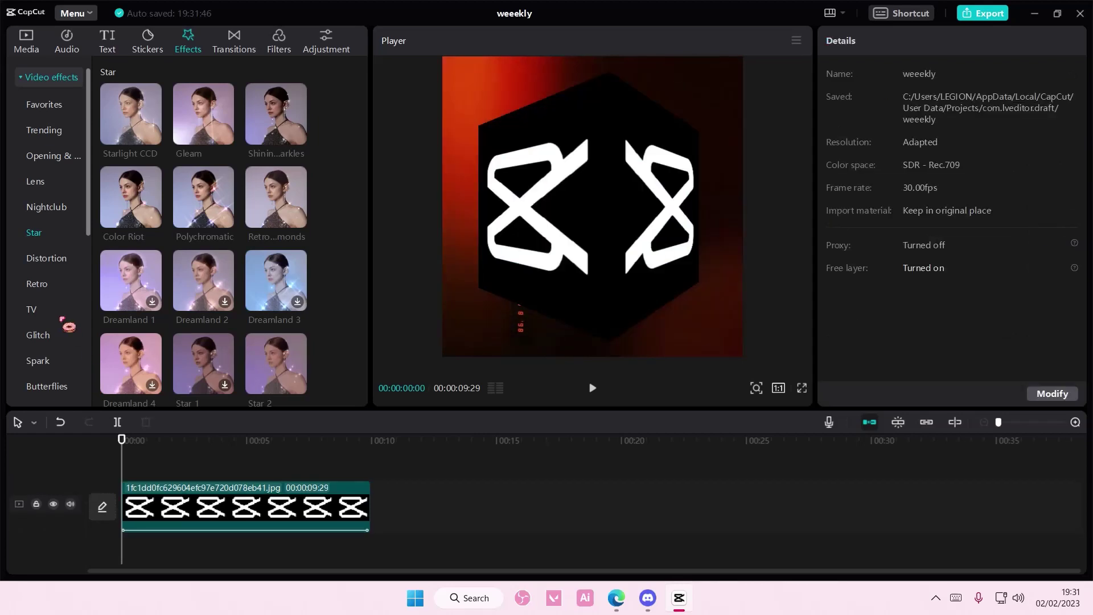
{"action": "scroll", "coordinate": [52, 333], "scroll_direction": "down", "scroll_amount": 5}
Place the Comic category's Neon effect on the track above the logo clip.
{"action": "left_click", "coordinate": [42, 336]}
{"action": "scroll", "coordinate": [177, 309], "scroll_direction": "down", "scroll_amount": 2}
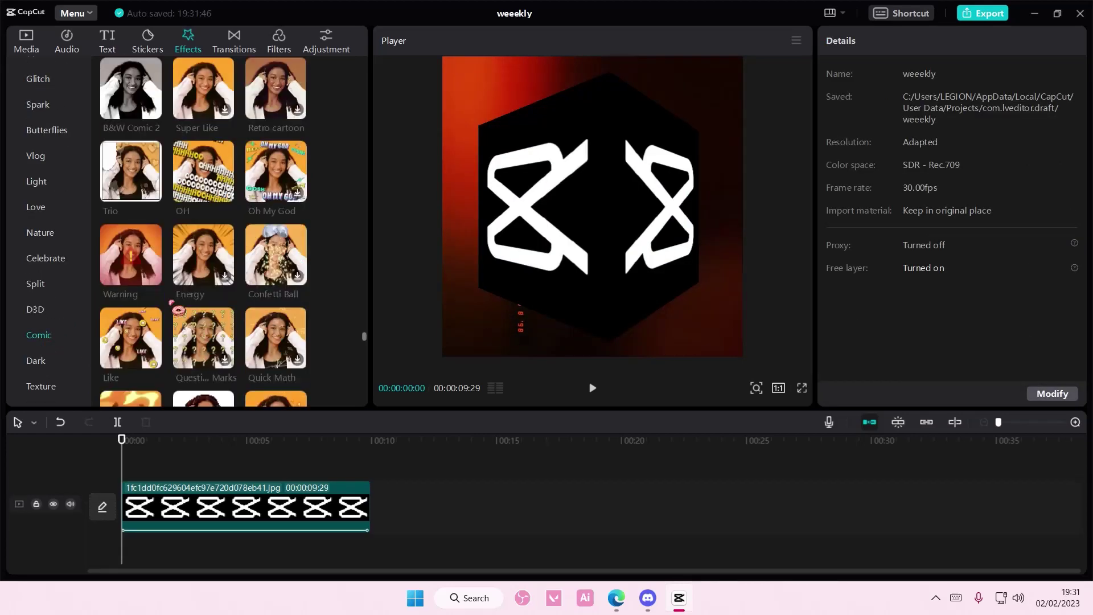
{"action": "scroll", "coordinate": [179, 309], "scroll_direction": "down", "scroll_amount": 4}
{"action": "mouse_move", "coordinate": [137, 355]}
{"action": "left_mouse_down"}
{"action": "mouse_move", "coordinate": [150, 487]}
{"action": "mouse_move", "coordinate": [161, 386]}
{"action": "left_mouse_up"}
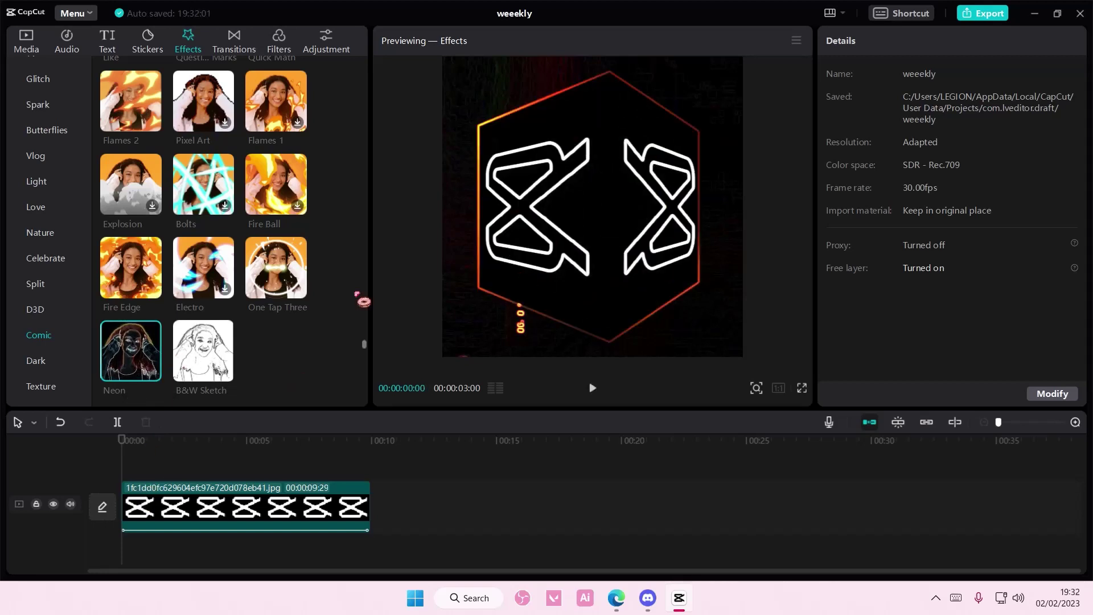
{"action": "mouse_move", "coordinate": [145, 376]}
{"action": "left_mouse_down"}
{"action": "mouse_move", "coordinate": [190, 486]}
{"action": "mouse_move", "coordinate": [368, 492]}
{"action": "left_mouse_up"}
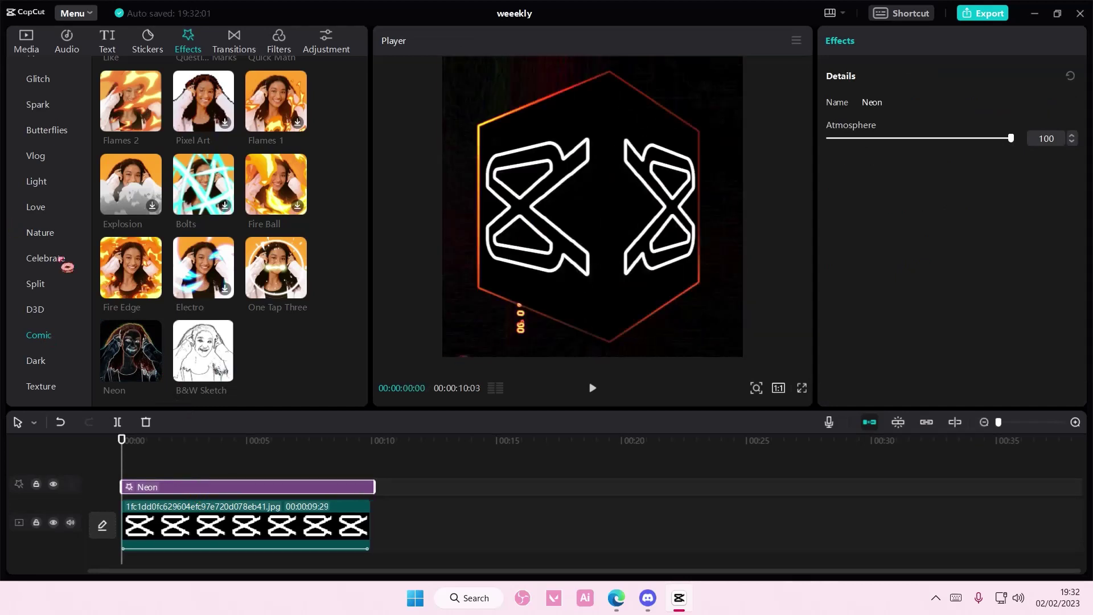
Add the bright blue image on an overlay track above the logo and scale it to 206%.
{"action": "left_click", "coordinate": [32, 42]}
{"action": "left_click", "coordinate": [276, 242]}
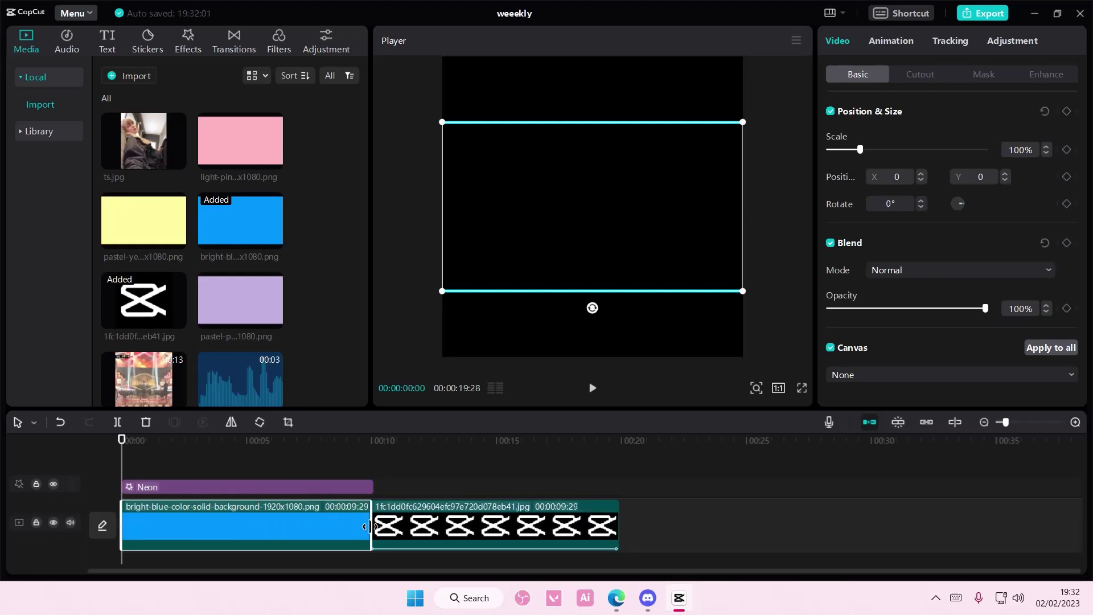
{"action": "left_click_drag", "start_coordinate": [177, 513], "coordinate": [328, 475]}
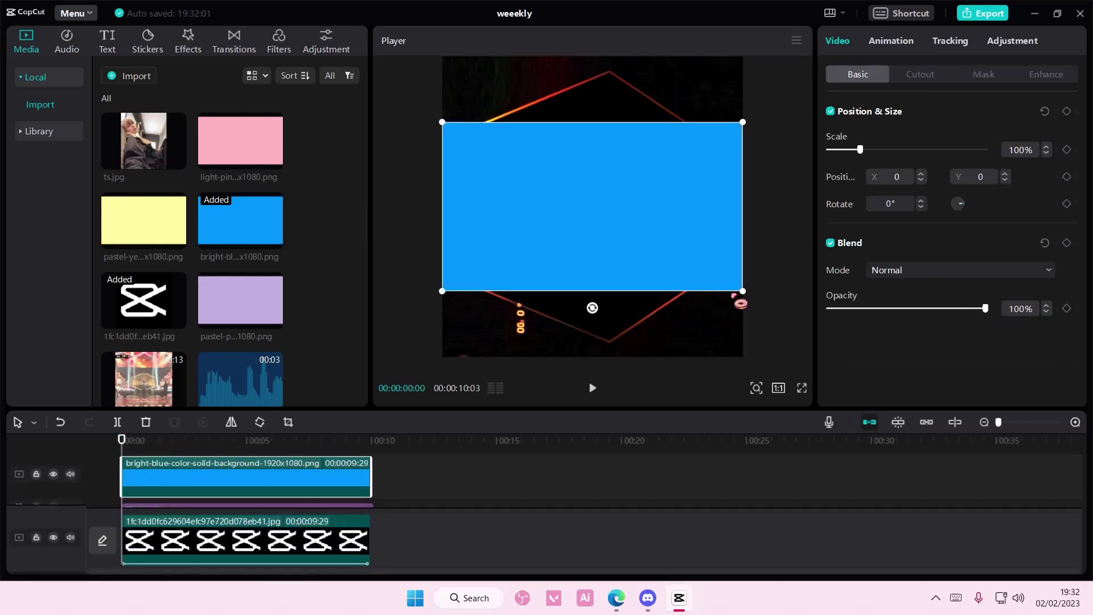
{"action": "left_click_drag", "start_coordinate": [739, 303], "coordinate": [883, 301]}
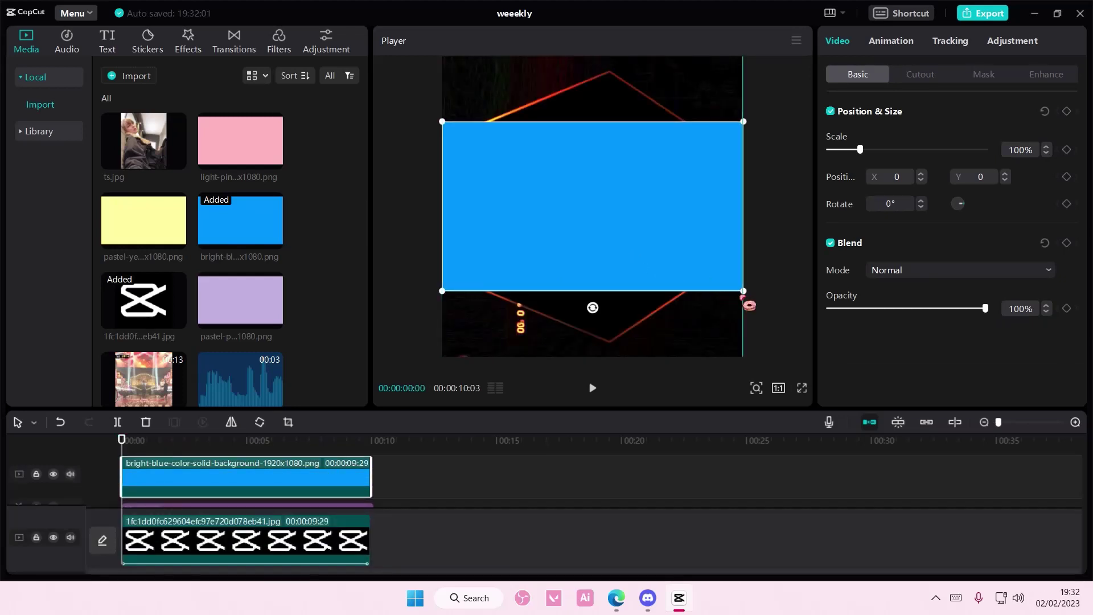
Set the blue layer's blend mode to Linear burn after trying Color dodge, then preview it.
{"action": "left_click", "coordinate": [895, 275]}
{"action": "left_click", "coordinate": [926, 497]}
{"action": "left_click", "coordinate": [931, 274]}
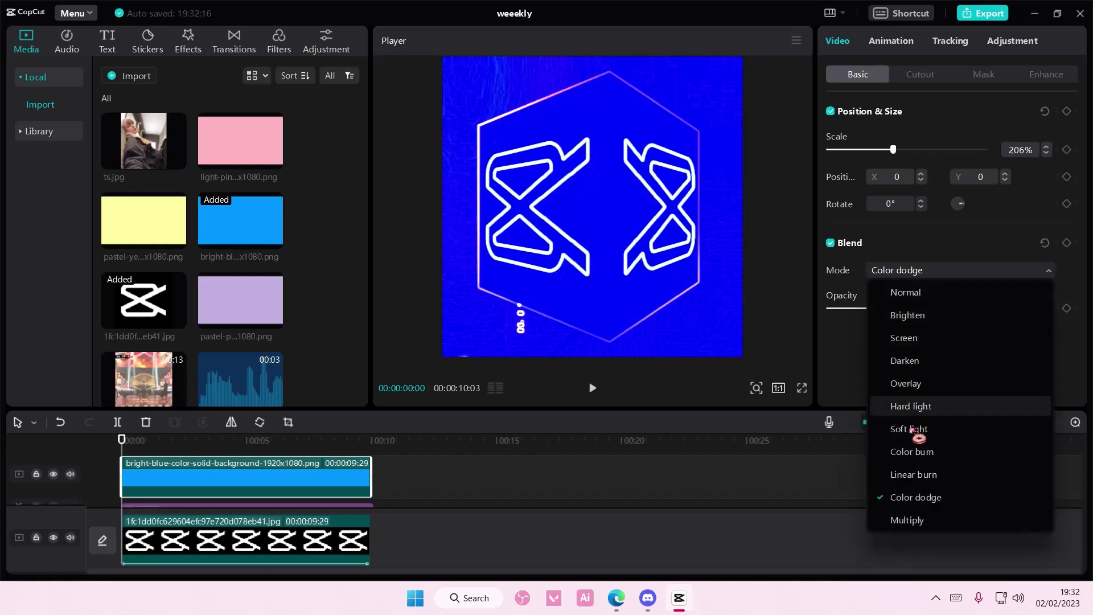
{"action": "left_click", "coordinate": [923, 474]}
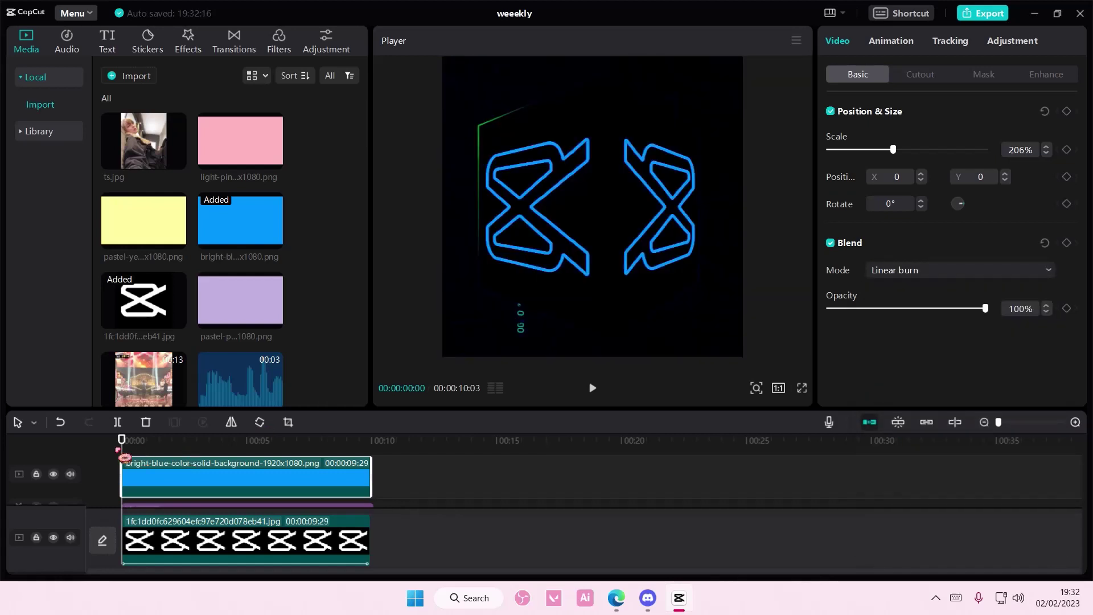
{"action": "key", "text": "space"}
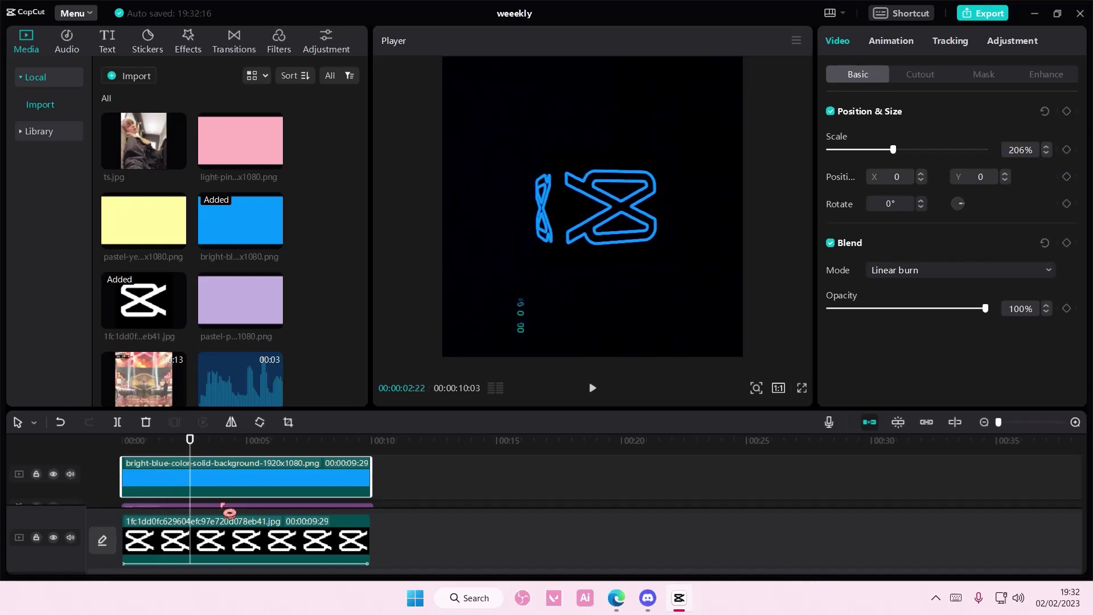
{"action": "scroll", "coordinate": [230, 511], "scroll_direction": "down", "scroll_amount": 1}
Set the logo clip's canvas background to None, then reselect the blue layer.
{"action": "left_click", "coordinate": [261, 519]}
{"action": "scroll", "coordinate": [878, 360], "scroll_direction": "down", "scroll_amount": 2}
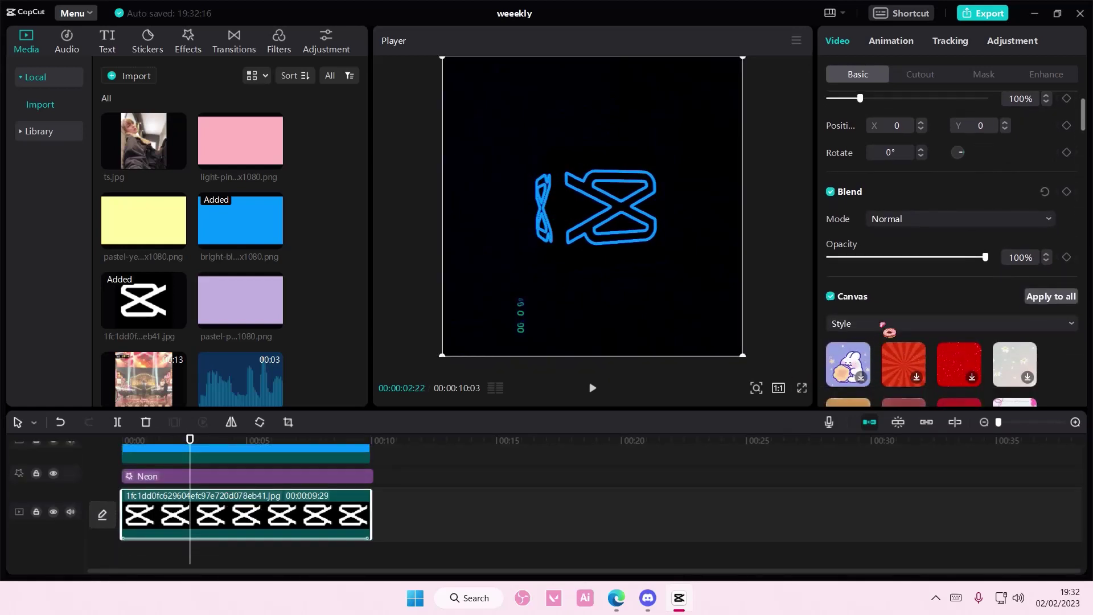
{"action": "left_click", "coordinate": [888, 330]}
{"action": "left_click", "coordinate": [893, 348]}
{"action": "scroll", "coordinate": [174, 467], "scroll_direction": "up", "scroll_amount": 1}
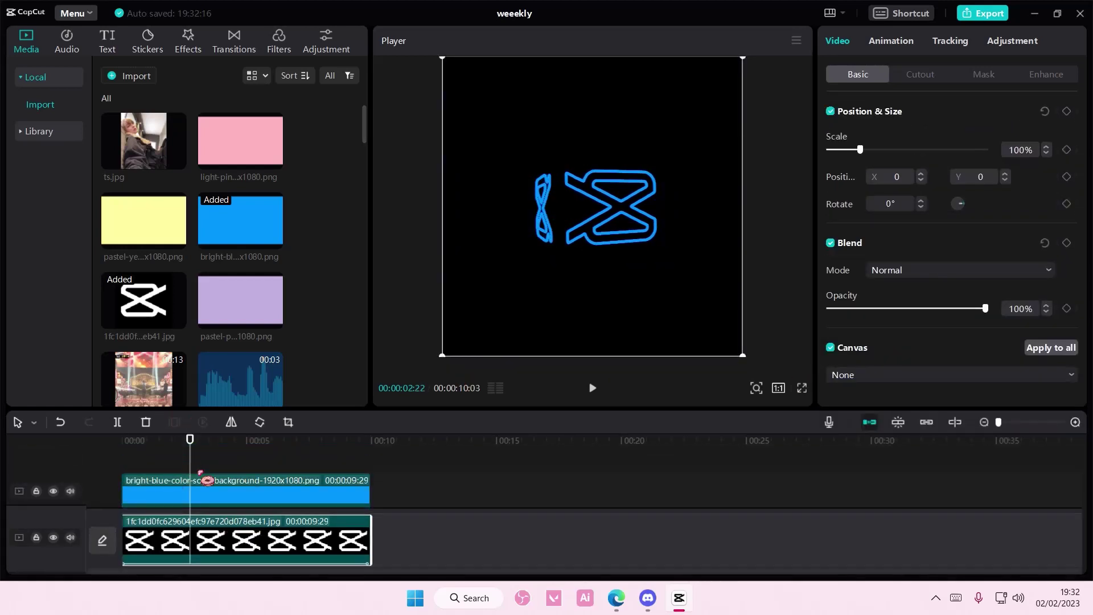
{"action": "left_click", "coordinate": [207, 483]}
{"action": "mouse_move", "coordinate": [192, 460]}
{"action": "left_mouse_down"}
{"action": "mouse_move", "coordinate": [137, 461]}
{"action": "mouse_move", "coordinate": [238, 465]}
{"action": "mouse_move", "coordinate": [233, 475]}
{"action": "mouse_move", "coordinate": [75, 478]}
{"action": "mouse_move", "coordinate": [124, 483]}
{"action": "left_mouse_up"}
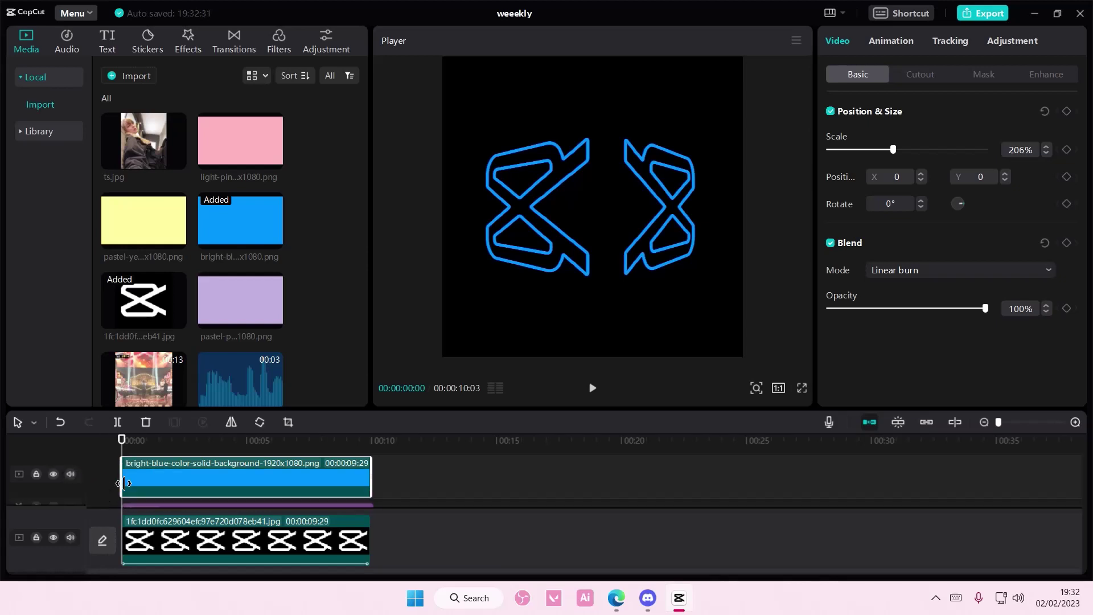
Mute the blue layer's track and replay the preview from the start.
{"action": "left_click", "coordinate": [70, 474]}
{"action": "scroll", "coordinate": [145, 477], "scroll_direction": "down", "scroll_amount": 1}
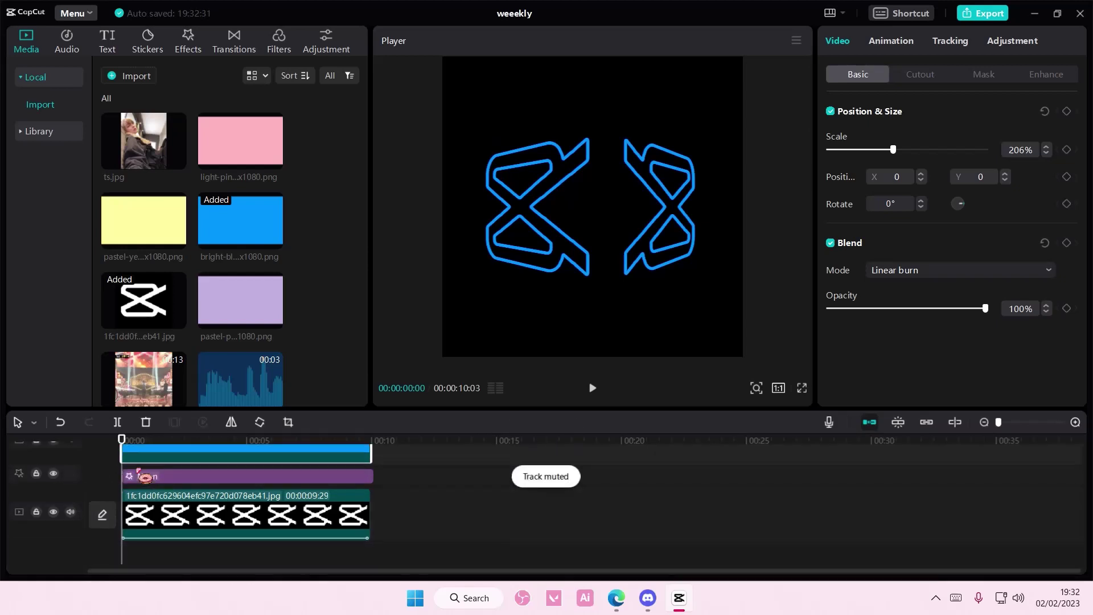
{"action": "scroll", "coordinate": [136, 474], "scroll_direction": "up", "scroll_amount": 1}
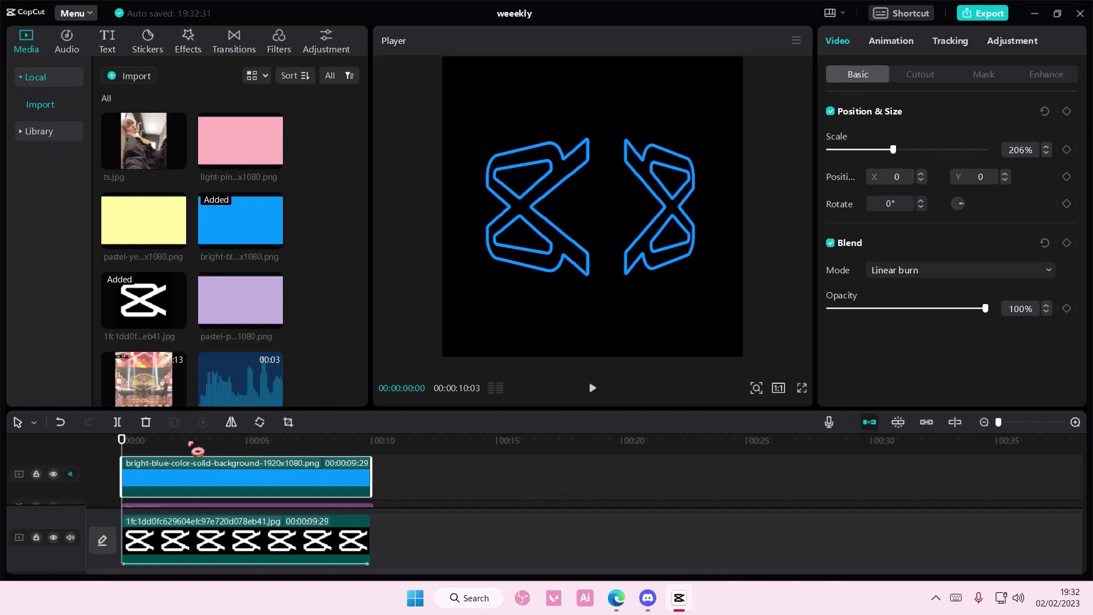
{"action": "key", "text": "space"}
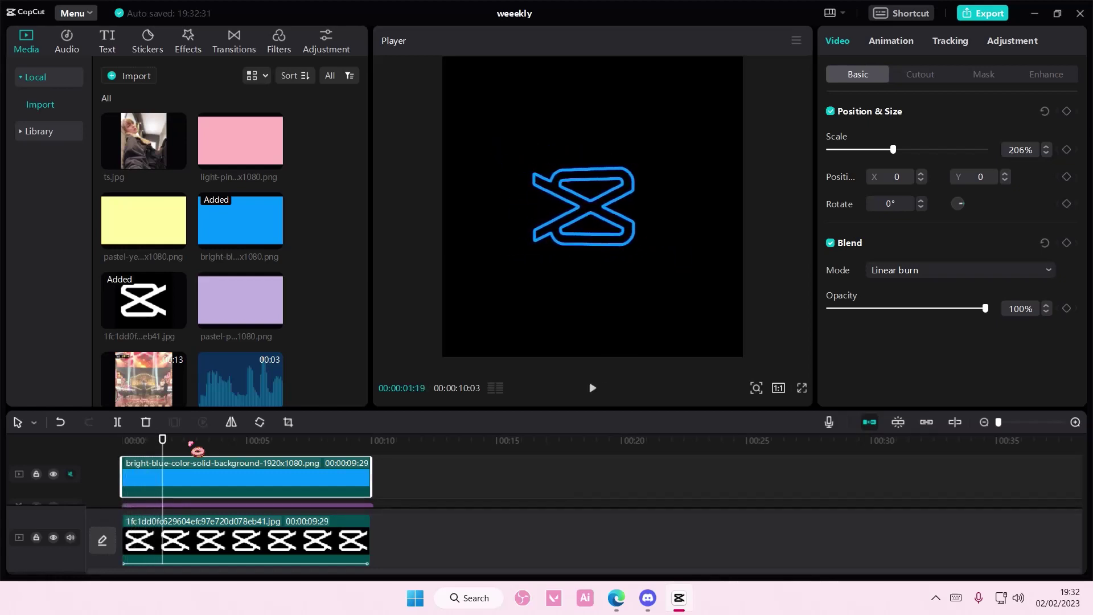
{"action": "scroll", "coordinate": [182, 474], "scroll_direction": "up", "scroll_amount": 1}
{"action": "key", "text": "Home"}
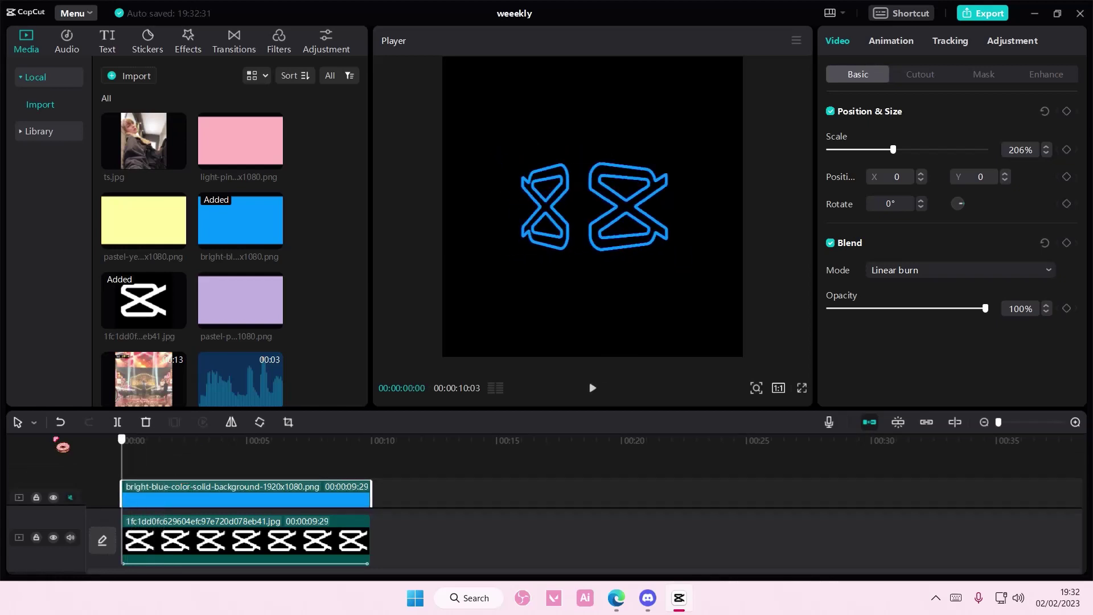
Add the Star category's Gleam effect at the timeline start, after downloading Radiance.
{"action": "left_click", "coordinate": [210, 46]}
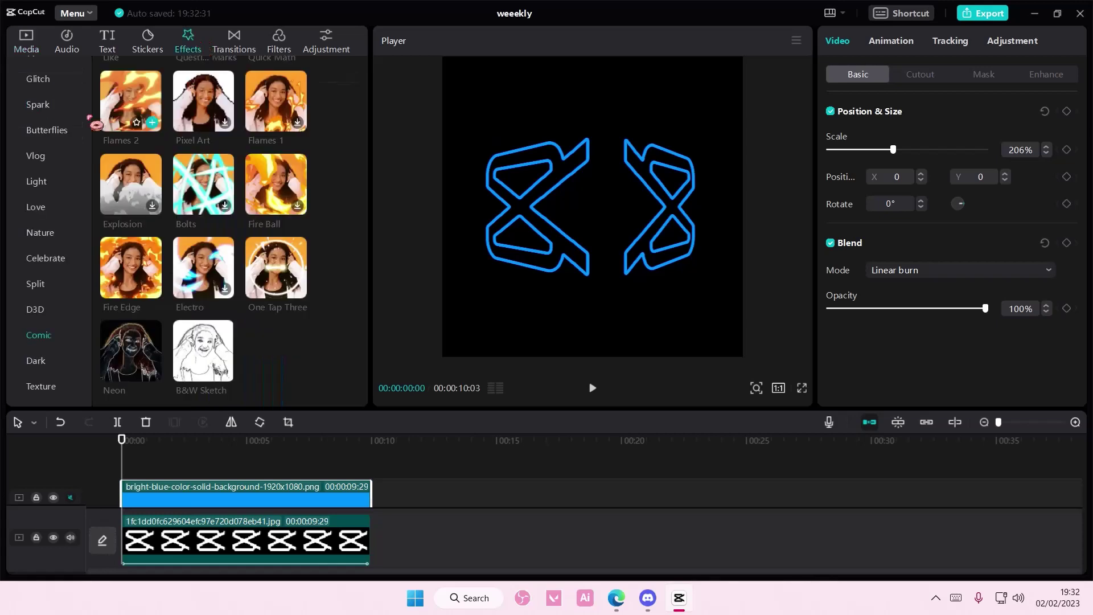
{"action": "left_click", "coordinate": [43, 181]}
{"action": "left_click", "coordinate": [153, 219]}
{"action": "scroll", "coordinate": [61, 195], "scroll_direction": "up", "scroll_amount": 3}
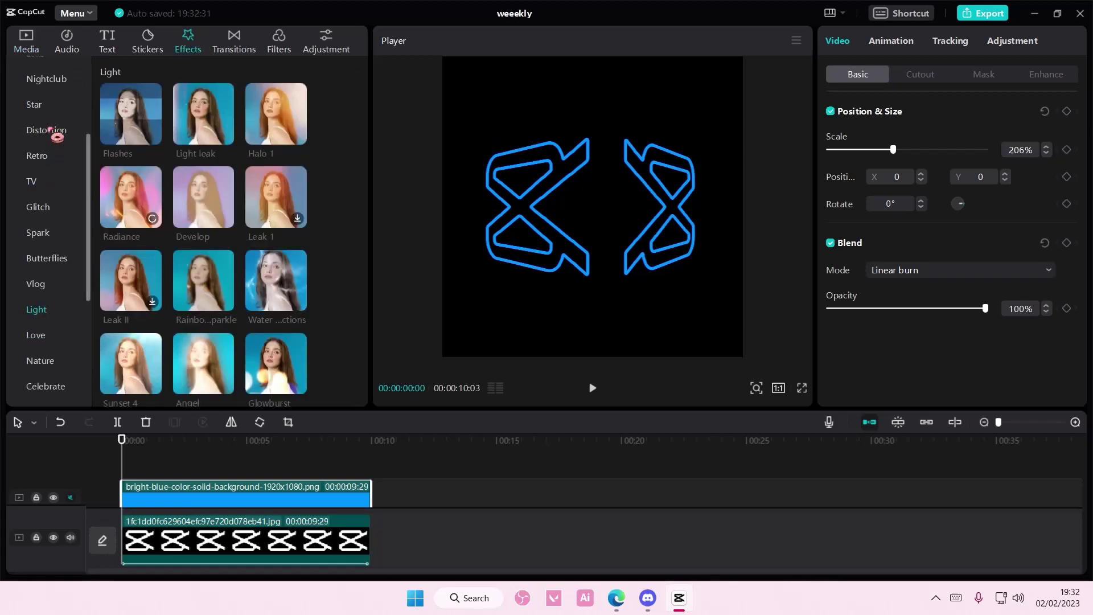
{"action": "left_click", "coordinate": [41, 105]}
{"action": "left_click", "coordinate": [224, 137]}
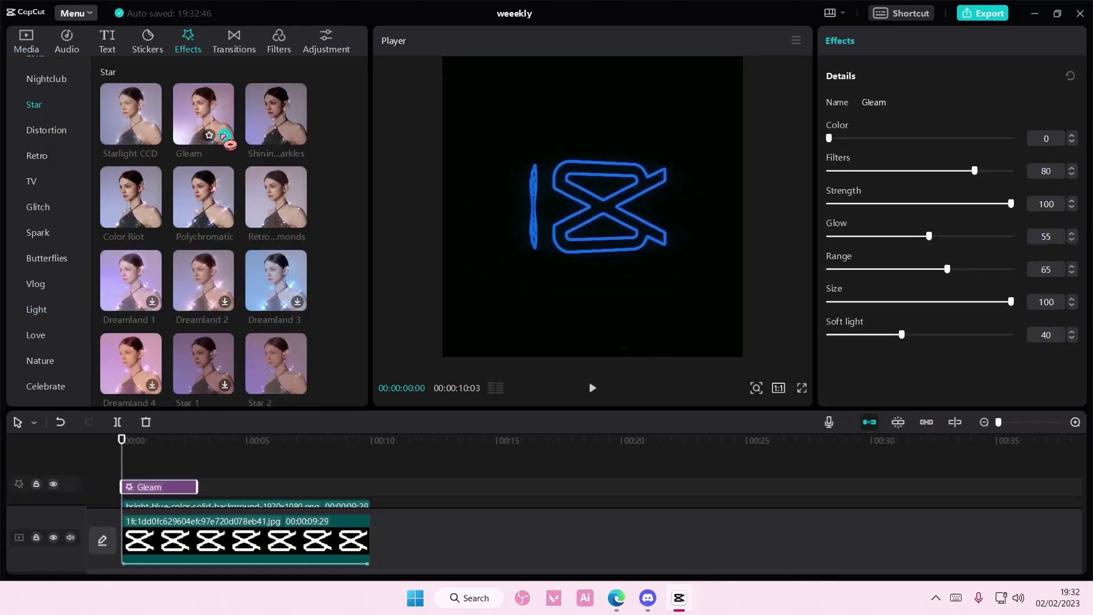
Extend Gleam to the clip end, set Size 8, Filters 18 and Strength 20, then play.
{"action": "mouse_move", "coordinate": [197, 469]}
{"action": "left_mouse_down"}
{"action": "mouse_move", "coordinate": [396, 480]}
{"action": "mouse_move", "coordinate": [361, 472]}
{"action": "mouse_move", "coordinate": [330, 511]}
{"action": "left_mouse_up"}
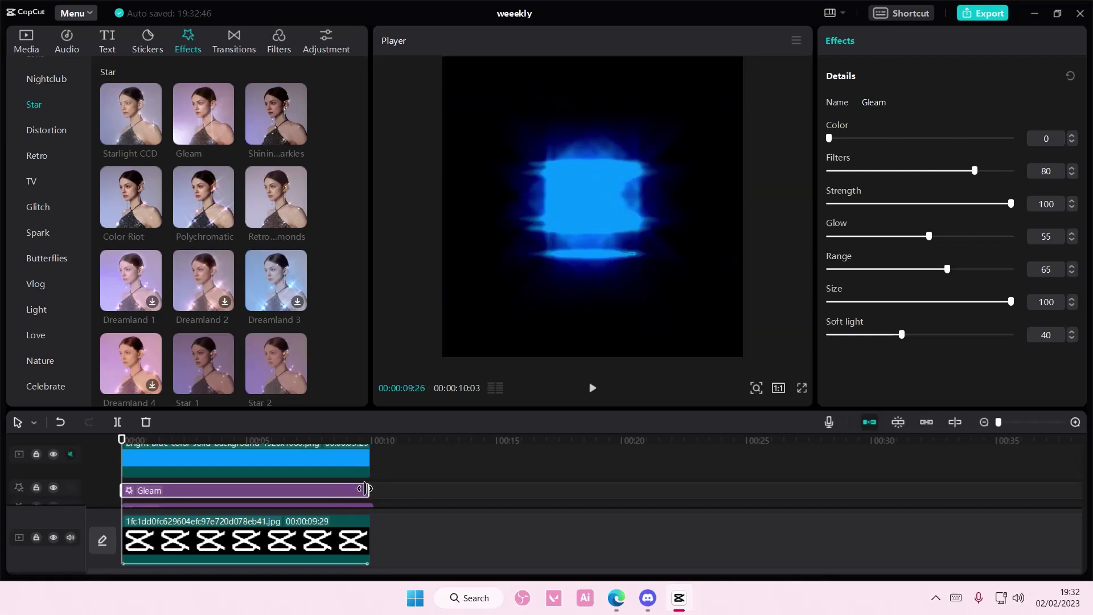
{"action": "left_click_drag", "start_coordinate": [939, 303], "coordinate": [849, 303]}
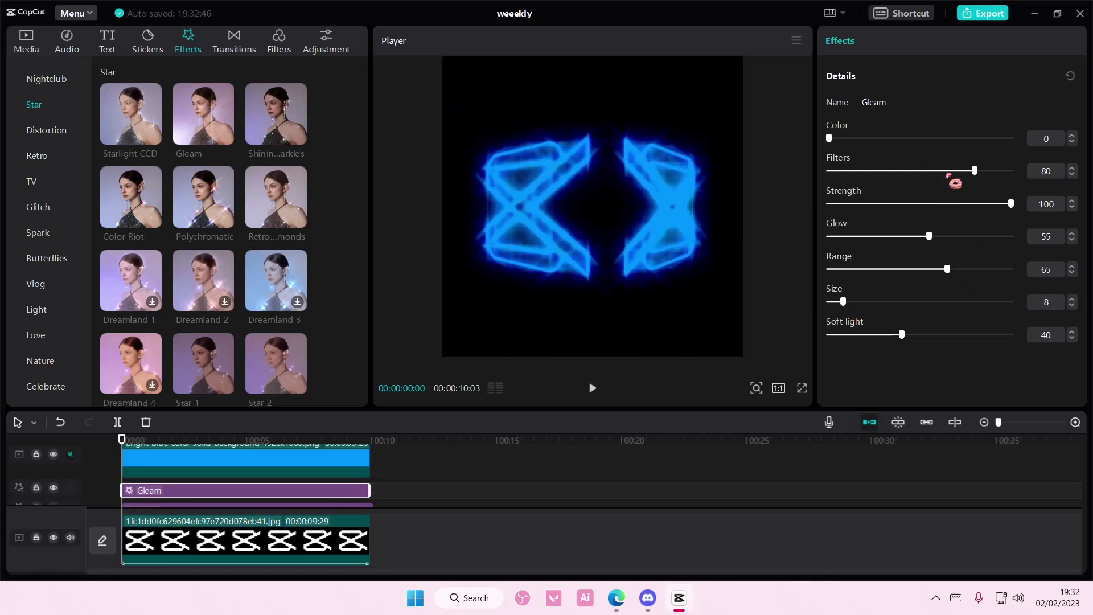
{"action": "left_click_drag", "start_coordinate": [916, 204], "coordinate": [866, 203]}
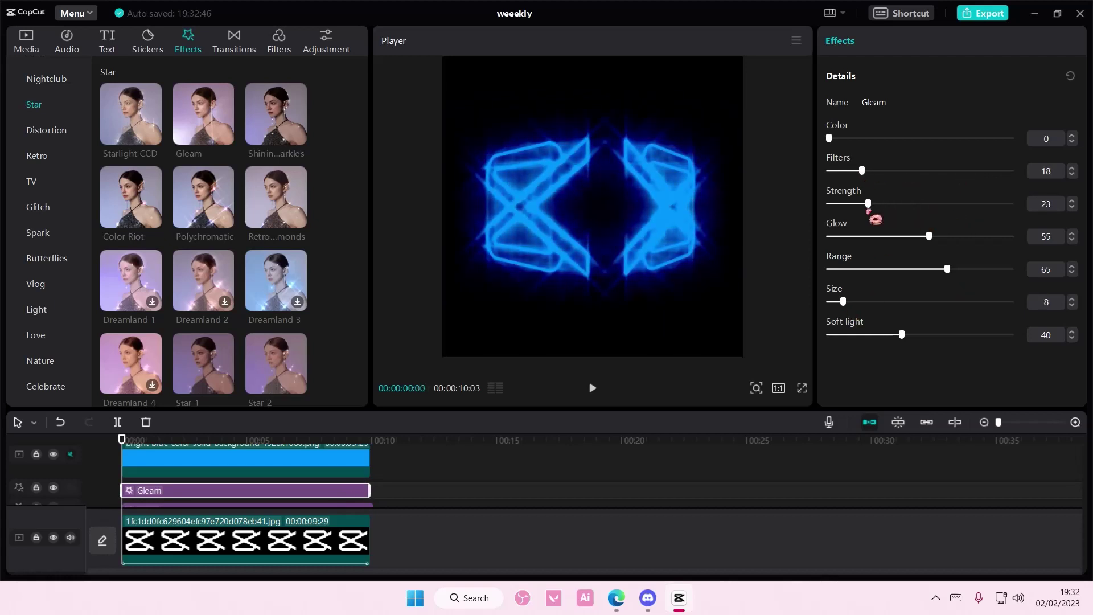
{"action": "left_click_drag", "start_coordinate": [929, 236], "coordinate": [853, 236]}
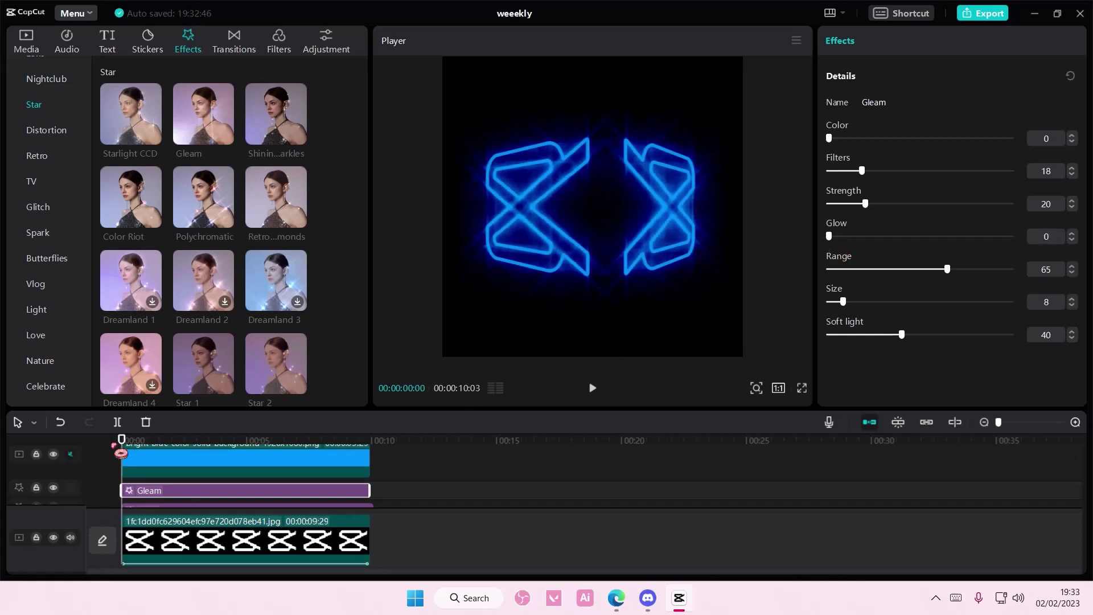
{"action": "key", "text": "space"}
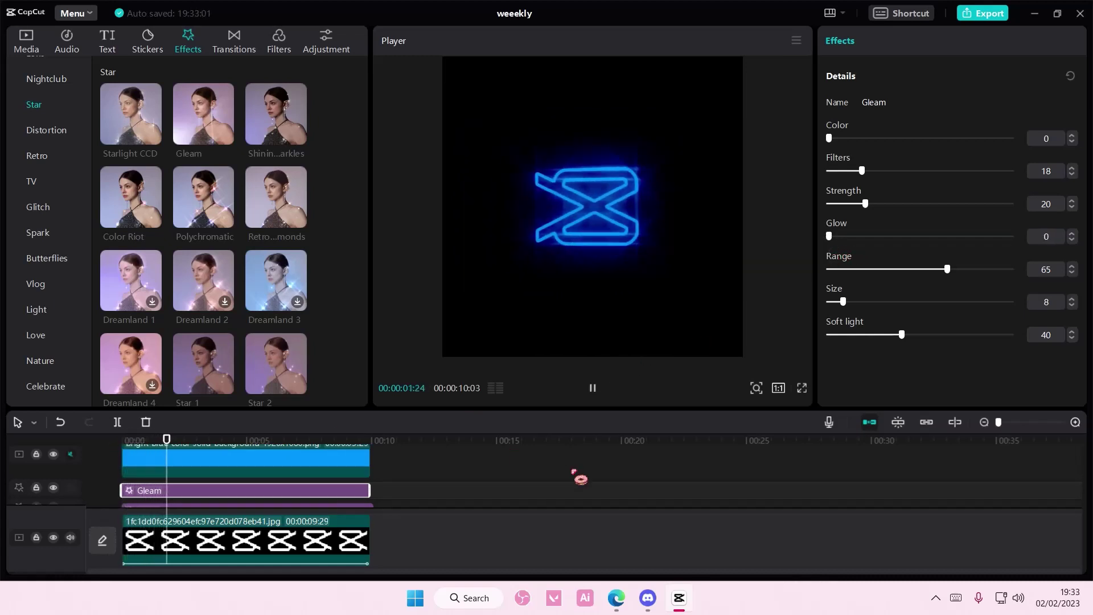